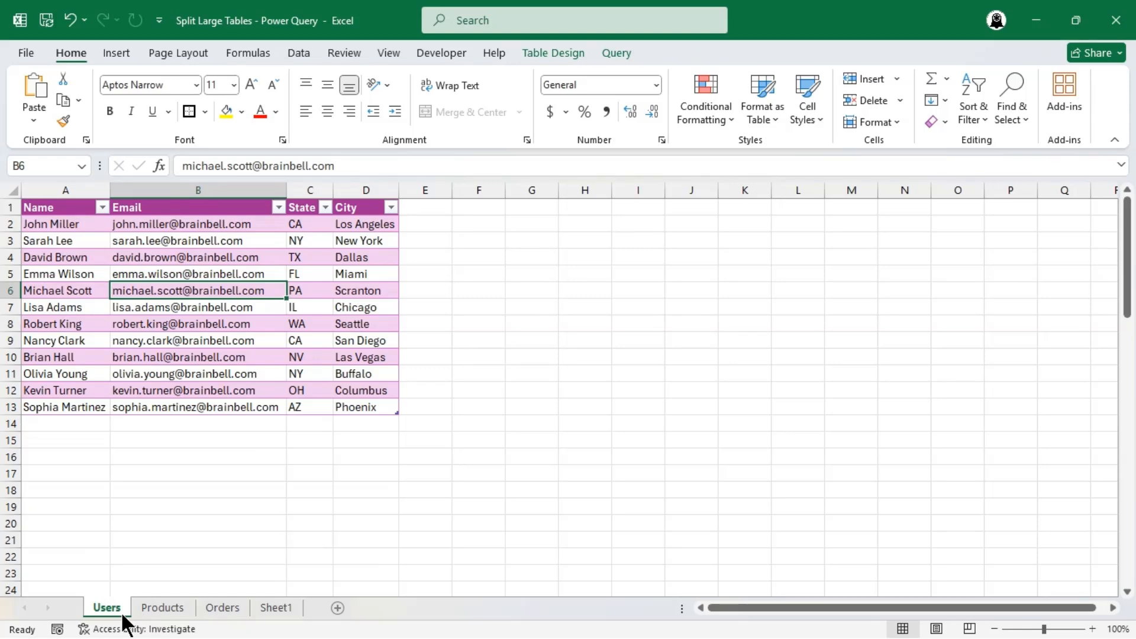
# Step: Look through the finished Products and Orders sheets to see how the data is split
pyautogui.click(162, 608)
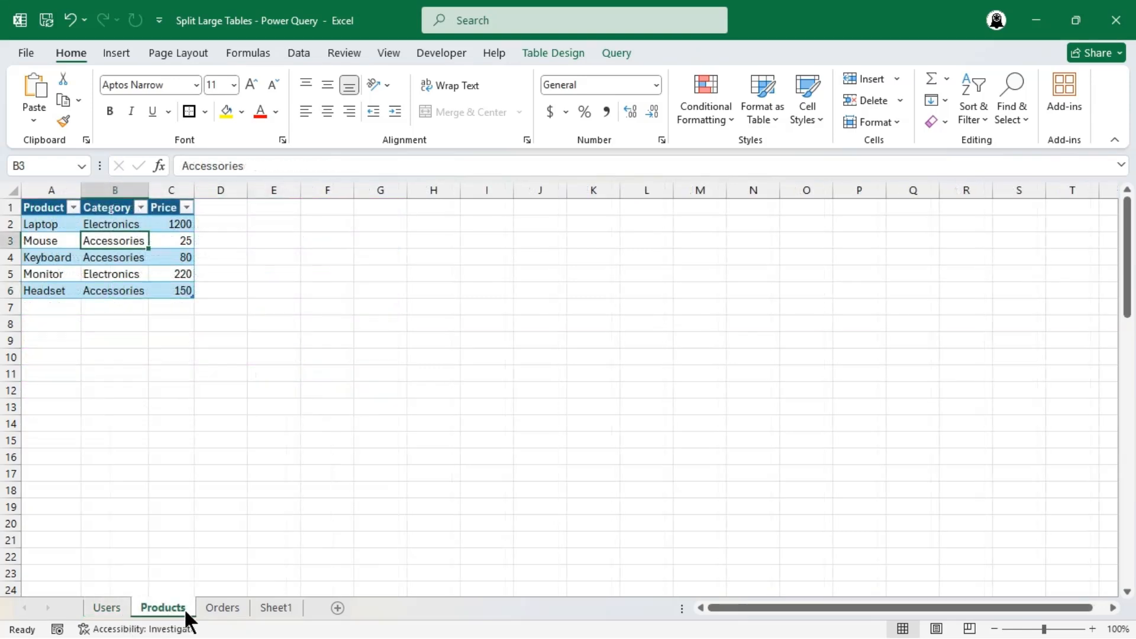
pyautogui.click(239, 609)
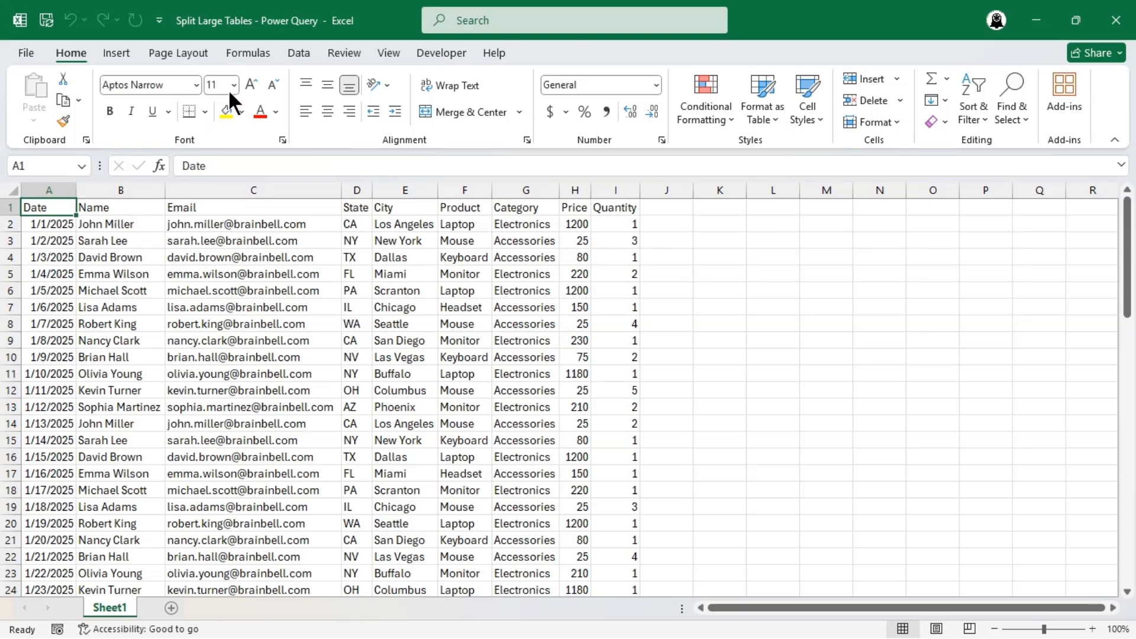
# Step: Load the sales data in A1:I73 into Power Query as a table with headers
pyautogui.click(296, 57)
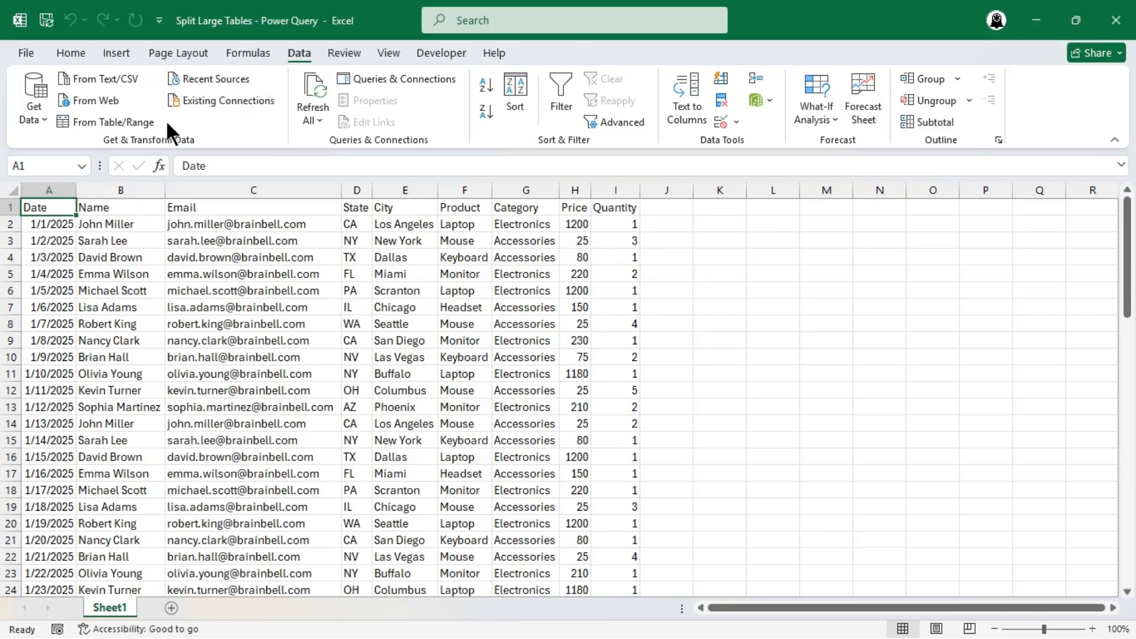
pyautogui.click(149, 120)
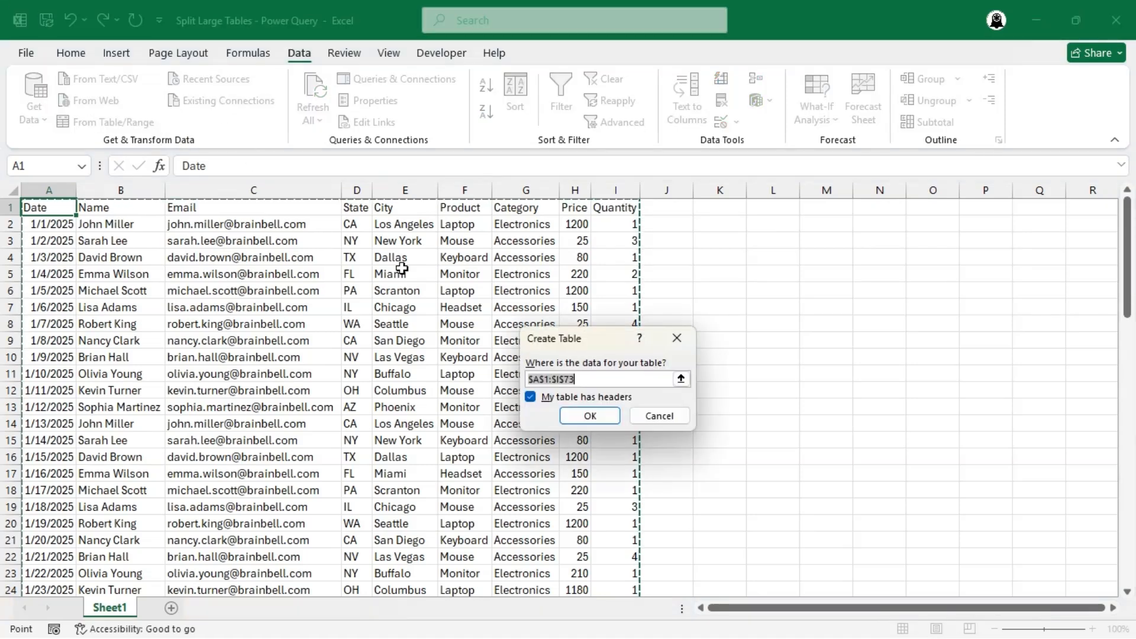
pyautogui.click(572, 415)
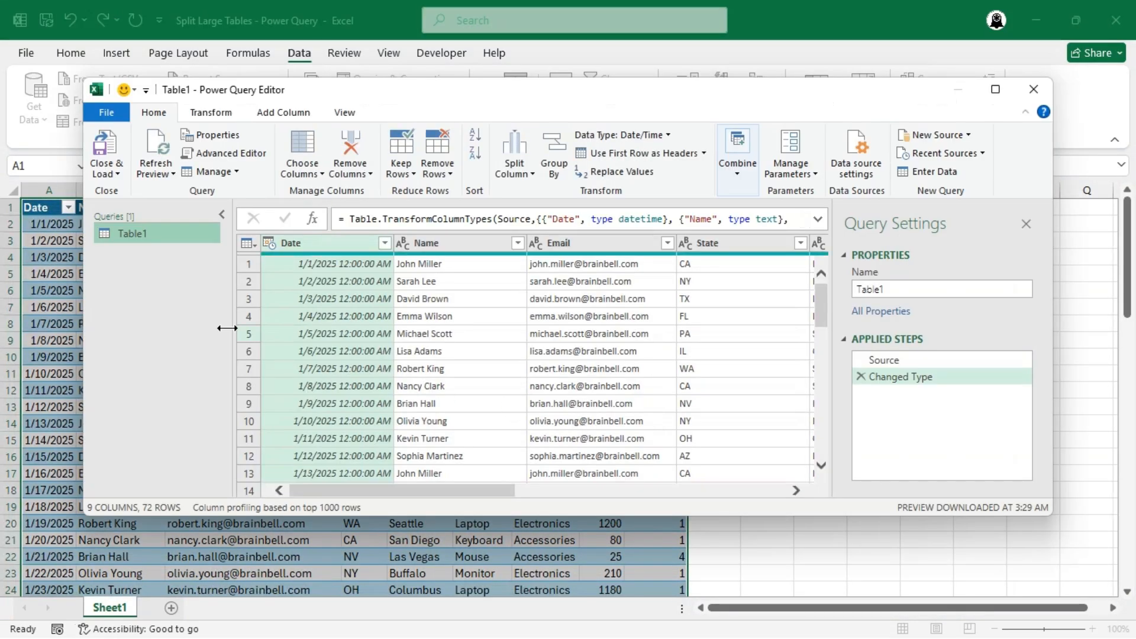
# Step: Duplicate the Table1 query and name the copy Products
pyautogui.rightClick(187, 232)
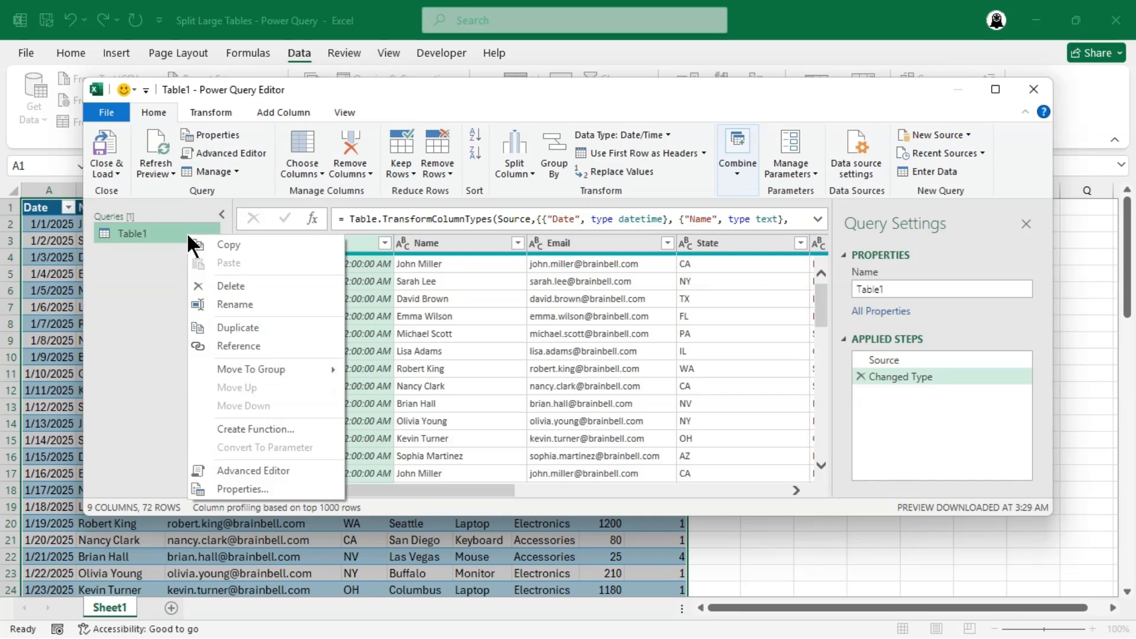
pyautogui.click(255, 329)
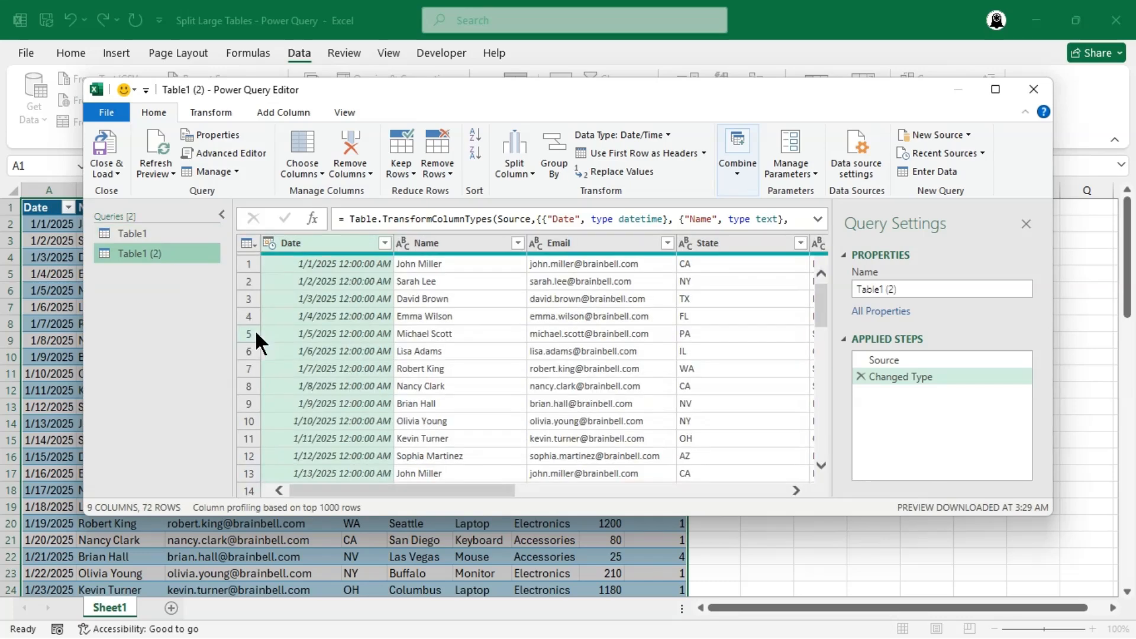
pyautogui.click(914, 289)
pyautogui.hotkey('ctrl', 'a')
pyautogui.press('BackSpace')
pyautogui.write('Products')
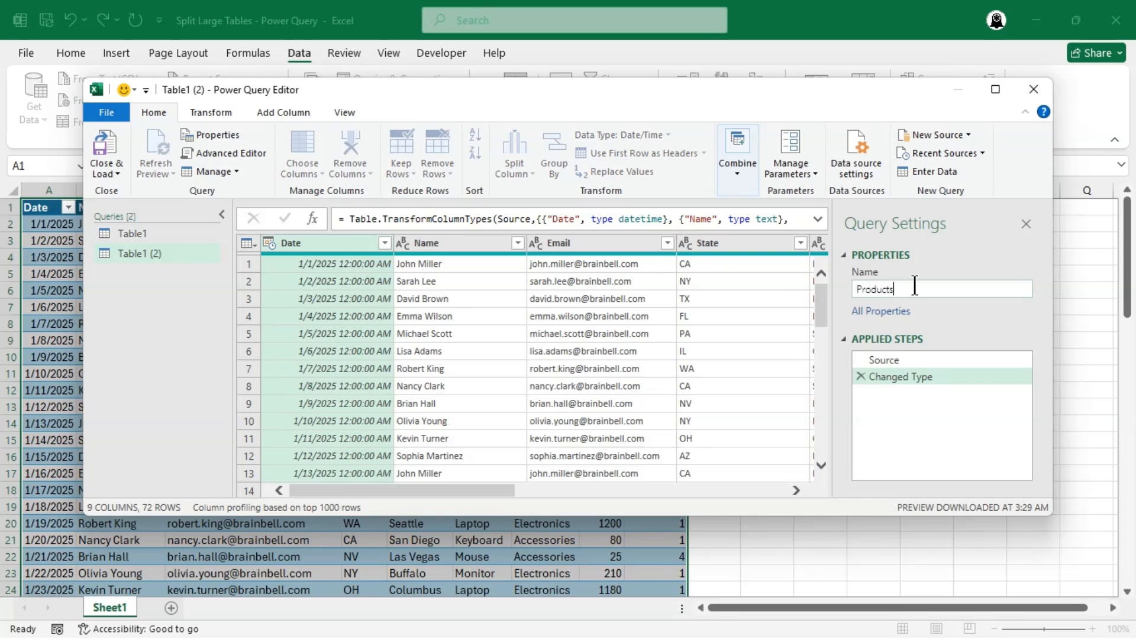
pyautogui.press('Return')
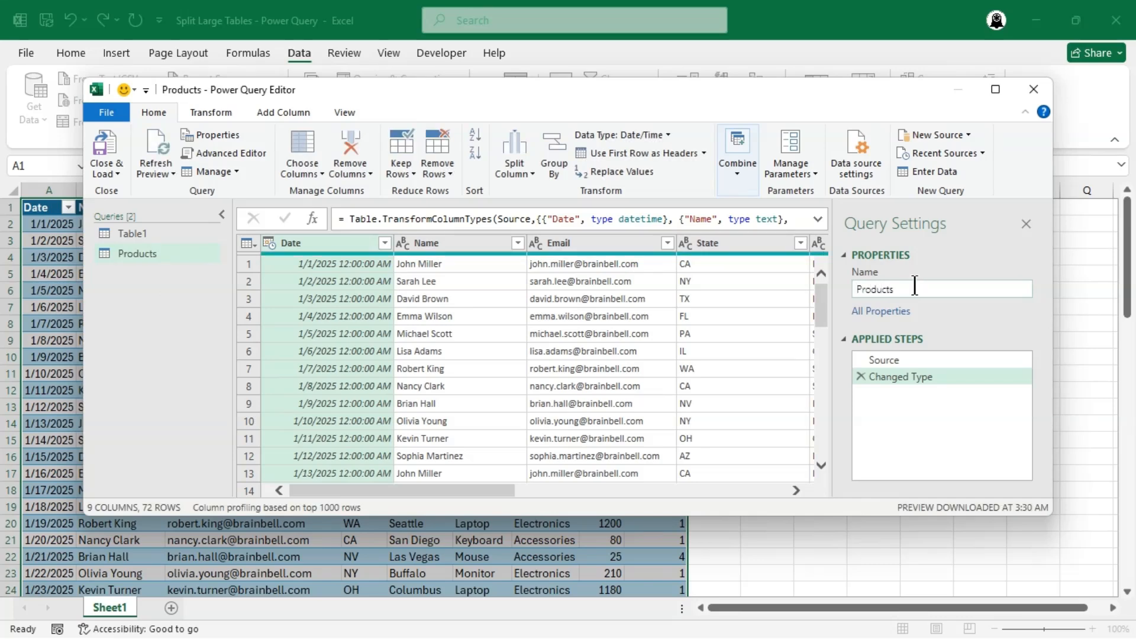
# Step: Create another duplicate of the Table1 query and name it Users
pyautogui.rightClick(145, 229)
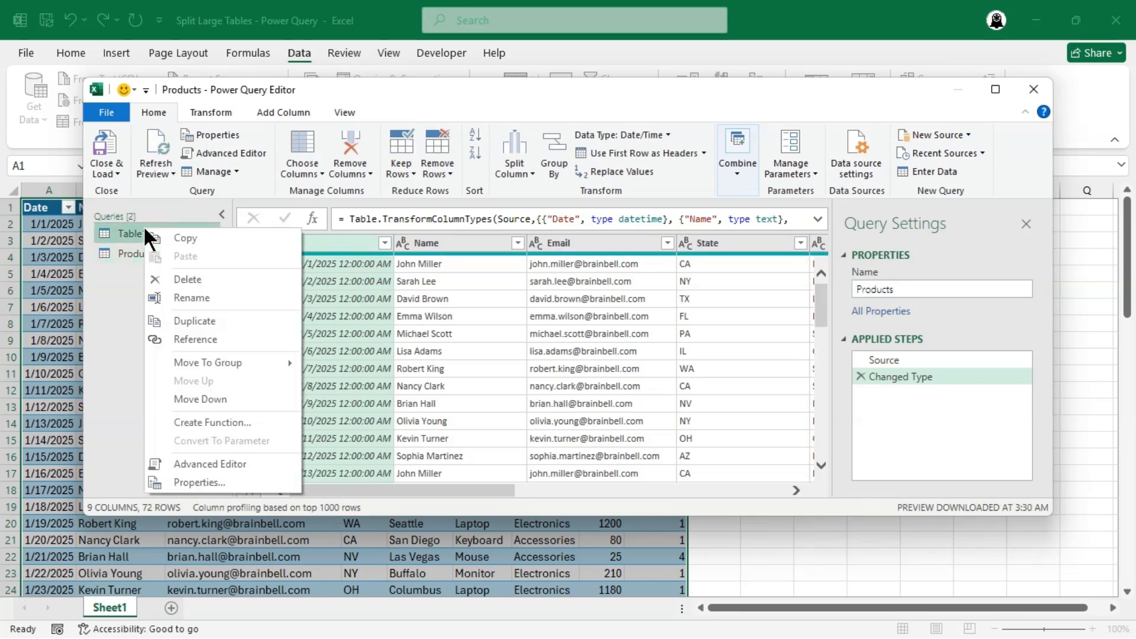
pyautogui.click(224, 322)
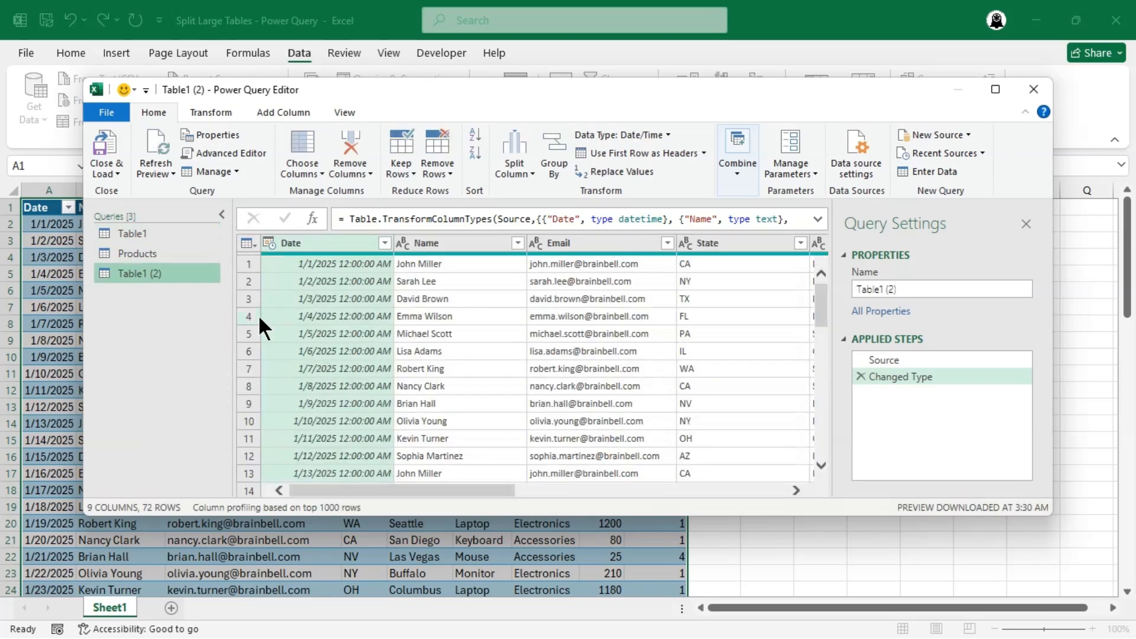
pyautogui.tripleClick(921, 289)
pyautogui.press('BackSpace')
pyautogui.write('Users')
pyautogui.press('Return')
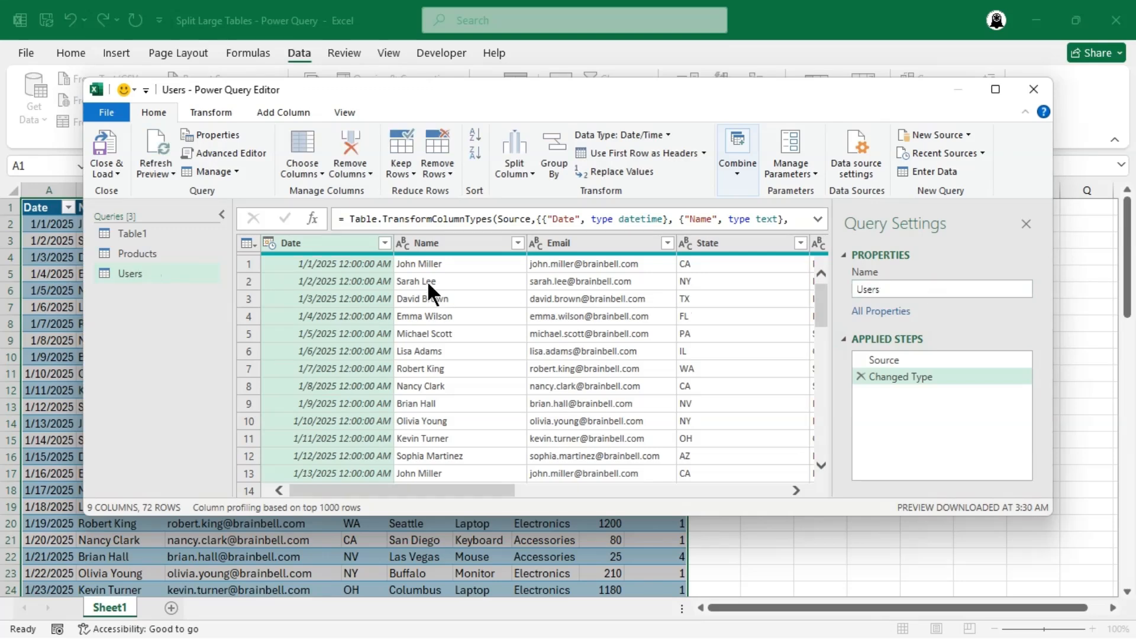
# Step: Remove the Date, Product, Category, Price and Quantity columns from the Users query
pyautogui.click(348, 141)
pyautogui.moveTo(514, 484); pyautogui.dragTo(705, 487)
pyautogui.click(453, 241)
pyautogui.keyDown('ctrl'); pyautogui.click(557, 242); pyautogui.keyUp('ctrl')
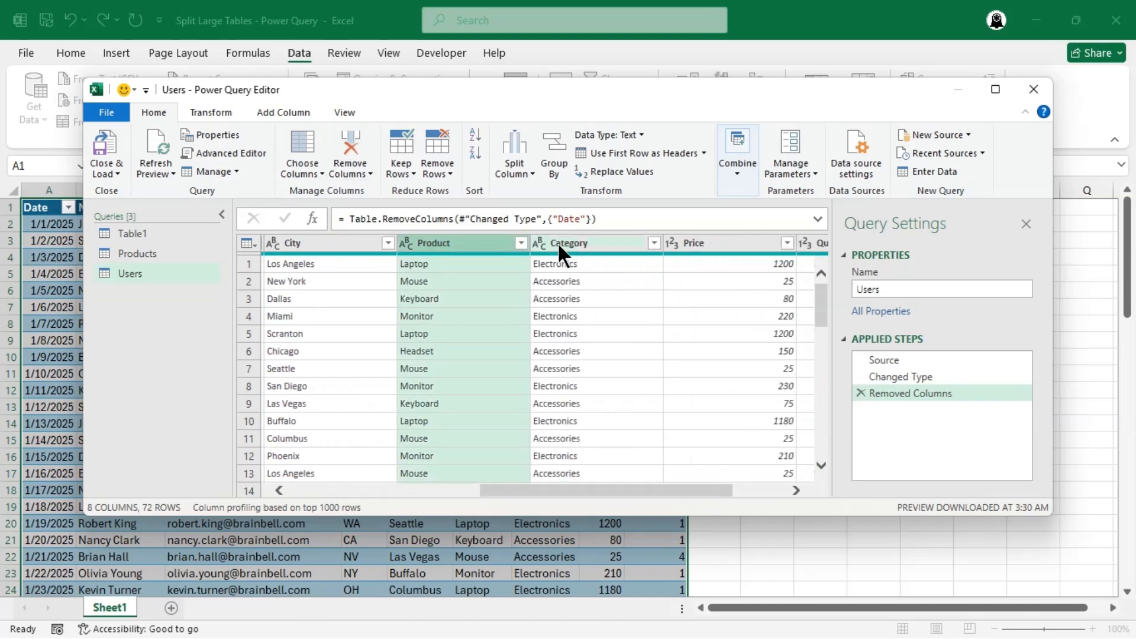
pyautogui.keyDown('ctrl'); pyautogui.click(694, 239); pyautogui.keyUp('ctrl')
pyautogui.keyDown('ctrl'); pyautogui.click(819, 242); pyautogui.keyUp('ctrl')
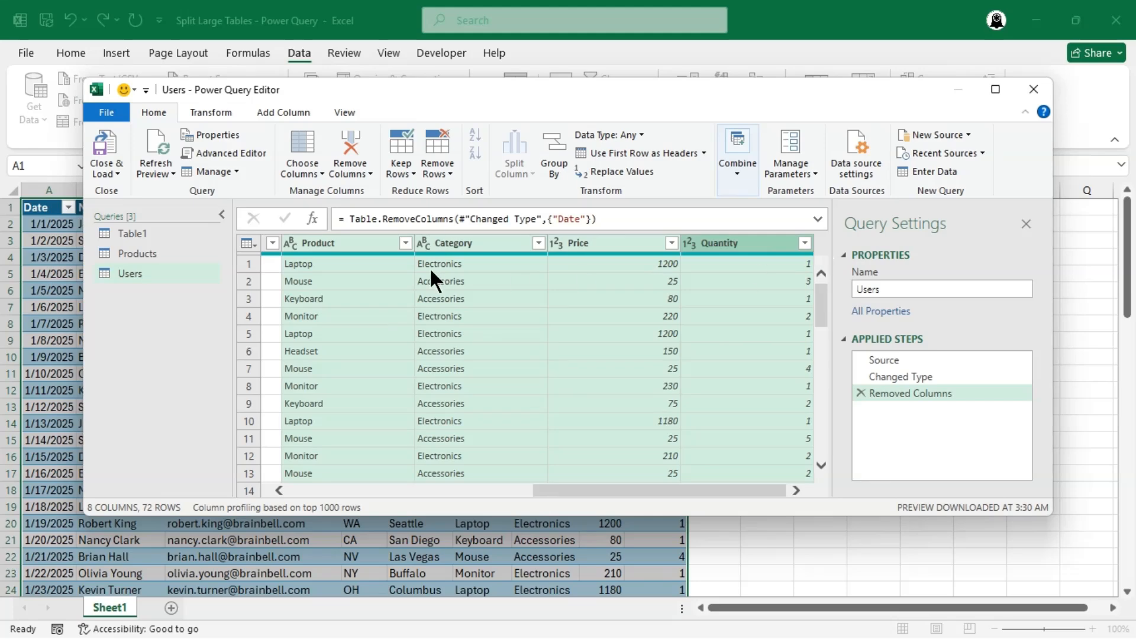
pyautogui.click(348, 143)
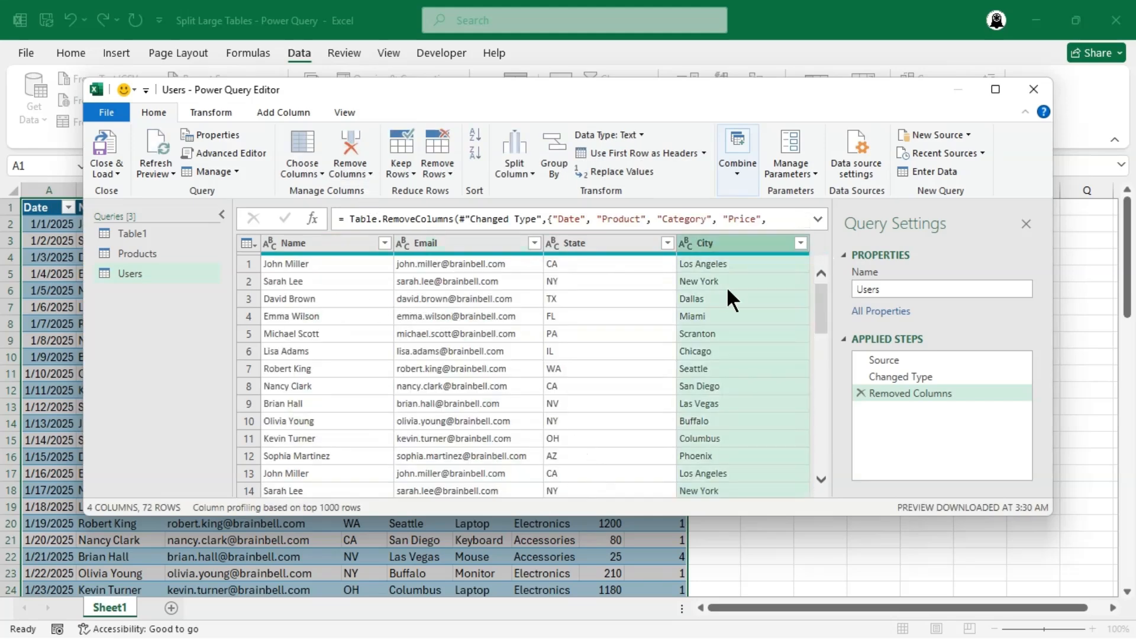
# Step: Remove the Date, Name, Email, State, City and Quantity columns from the Products query
pyautogui.click(143, 253)
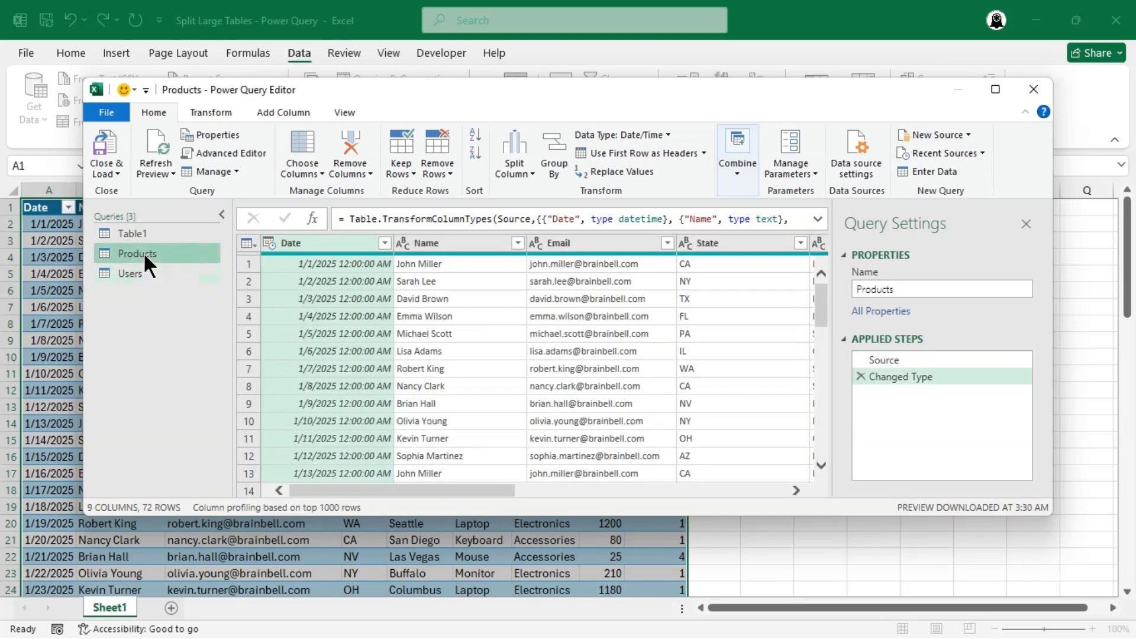
pyautogui.click(350, 146)
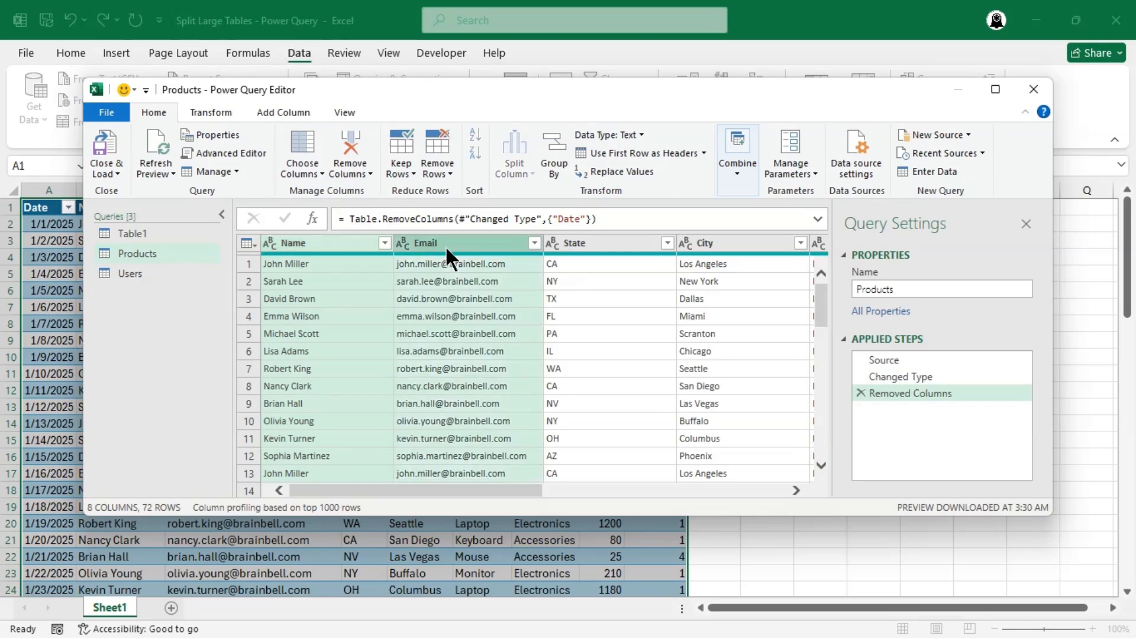
pyautogui.keyDown('shift'); pyautogui.click(712, 243); pyautogui.keyUp('shift')
pyautogui.moveTo(520, 486); pyautogui.dragTo(617, 502)
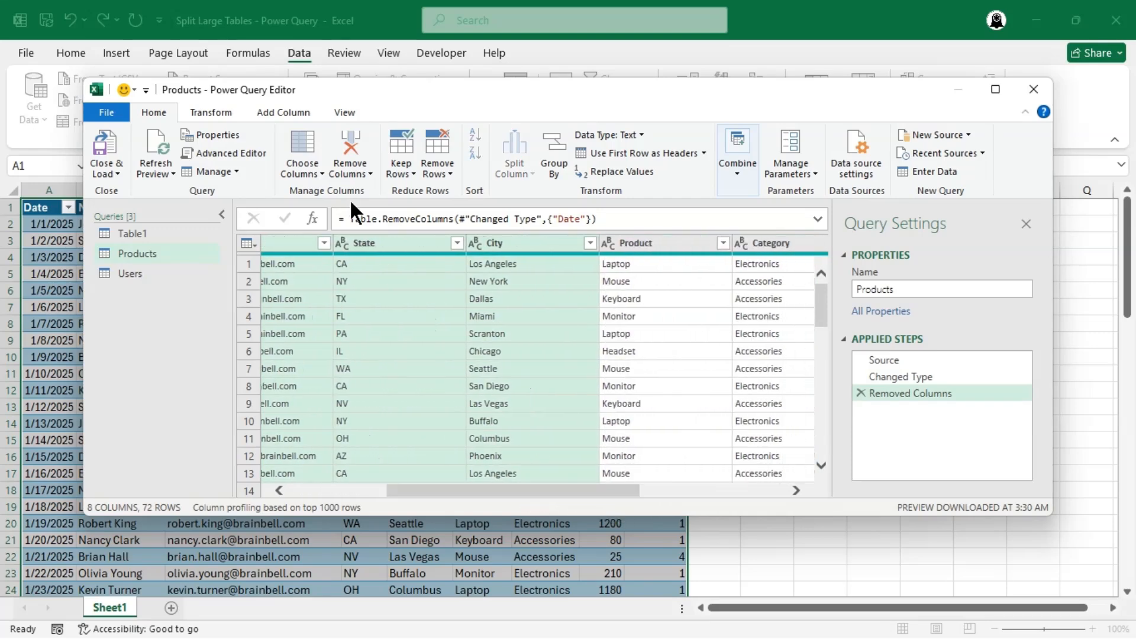
pyautogui.click(351, 145)
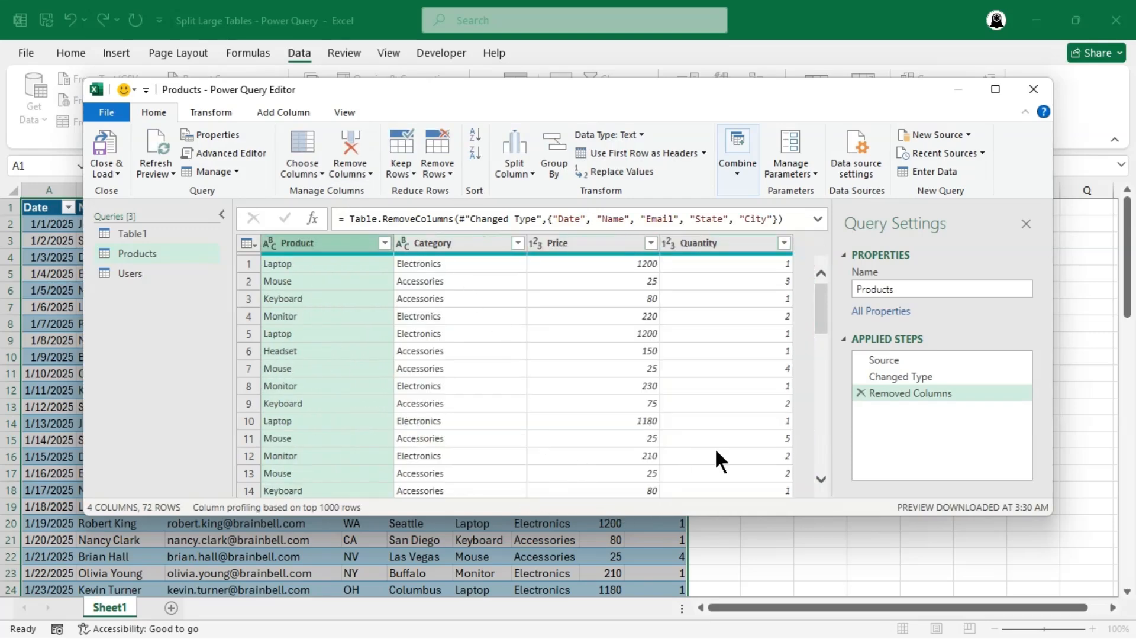
pyautogui.click(716, 243)
pyautogui.click(345, 152)
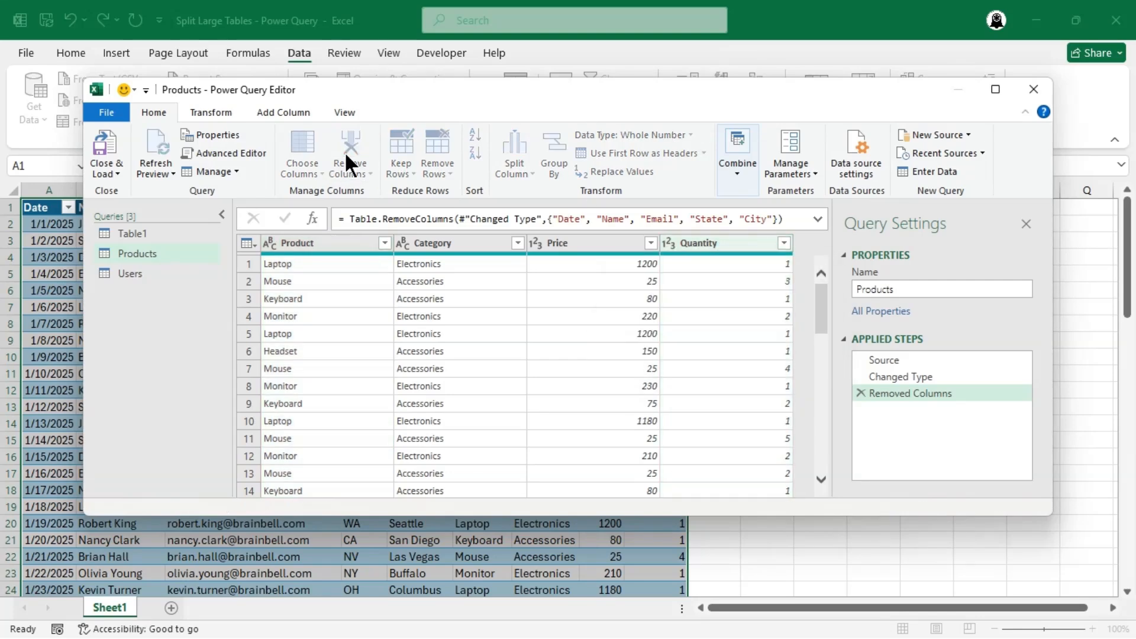
# Step: Rename the original Table1 query as Orders
pyautogui.click(132, 232)
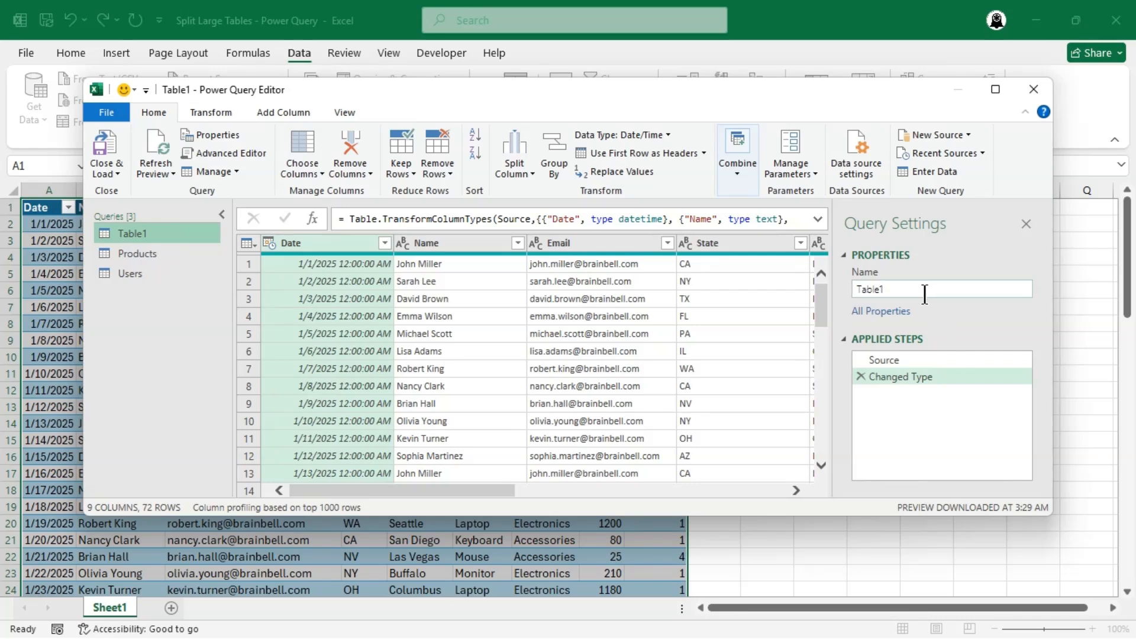
pyautogui.click(925, 290)
pyautogui.press('BackSpace')
pyautogui.press('BackSpace')
pyautogui.press('BackSpace')
pyautogui.press('BackSpace')
pyautogui.press('BackSpace')
pyautogui.press('BackSpace')
pyautogui.write('Orders')
pyautogui.press('Return')
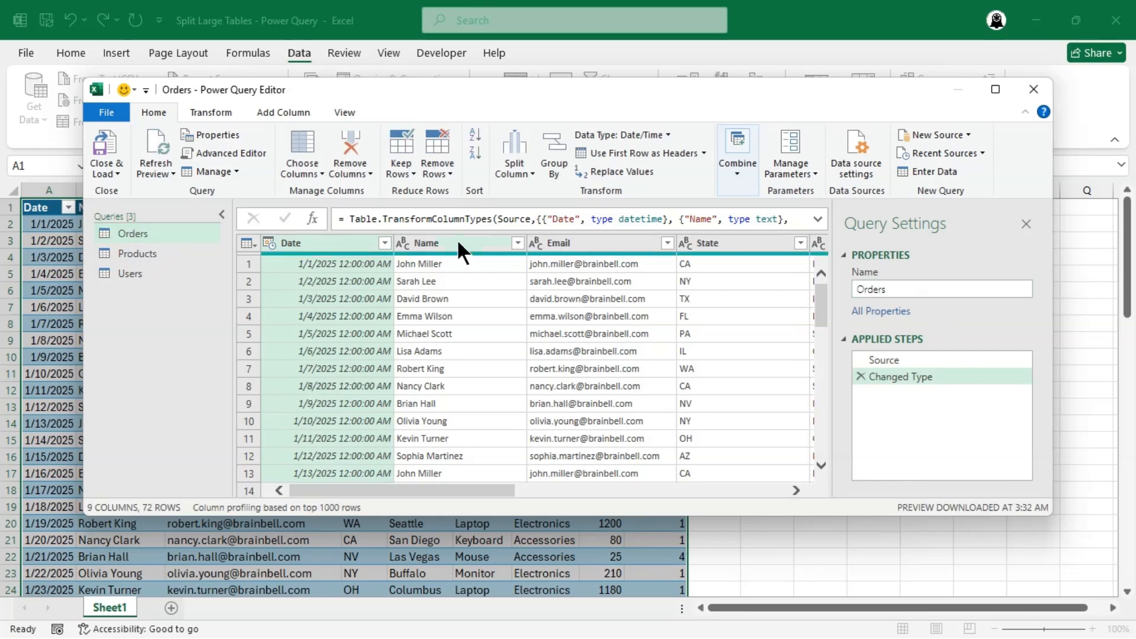
# Step: Remove the Email, State, City and Category columns from the Orders query
pyautogui.click(564, 238)
pyautogui.keyDown('ctrl'); pyautogui.click(709, 244); pyautogui.keyUp('ctrl')
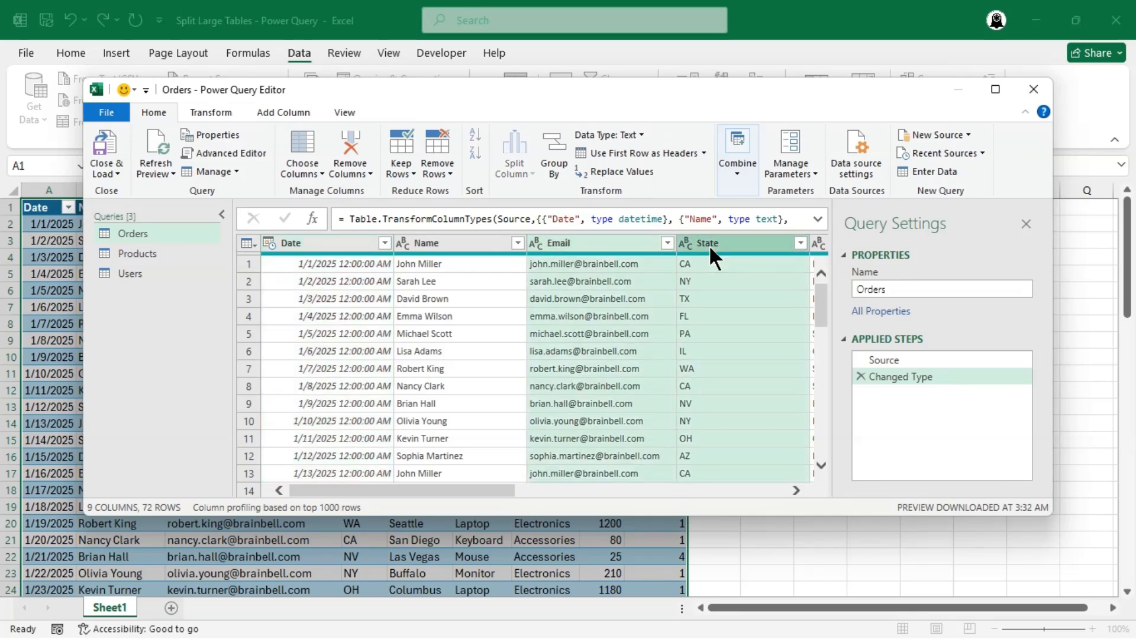
pyautogui.click(351, 163)
pyautogui.click(349, 146)
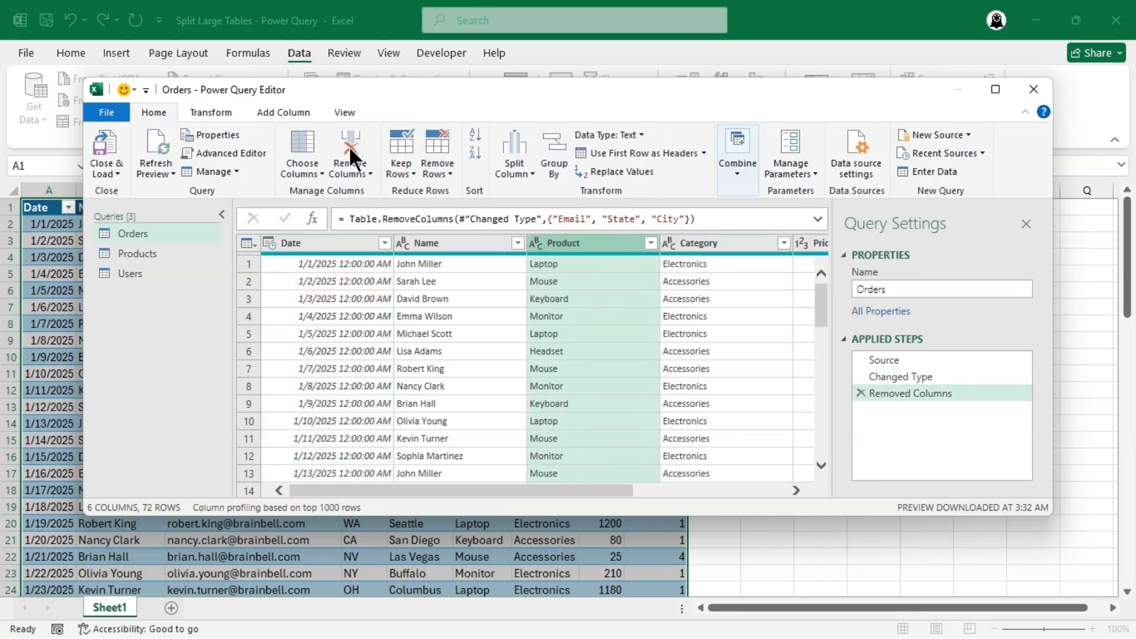
pyautogui.click(695, 242)
pyautogui.click(345, 137)
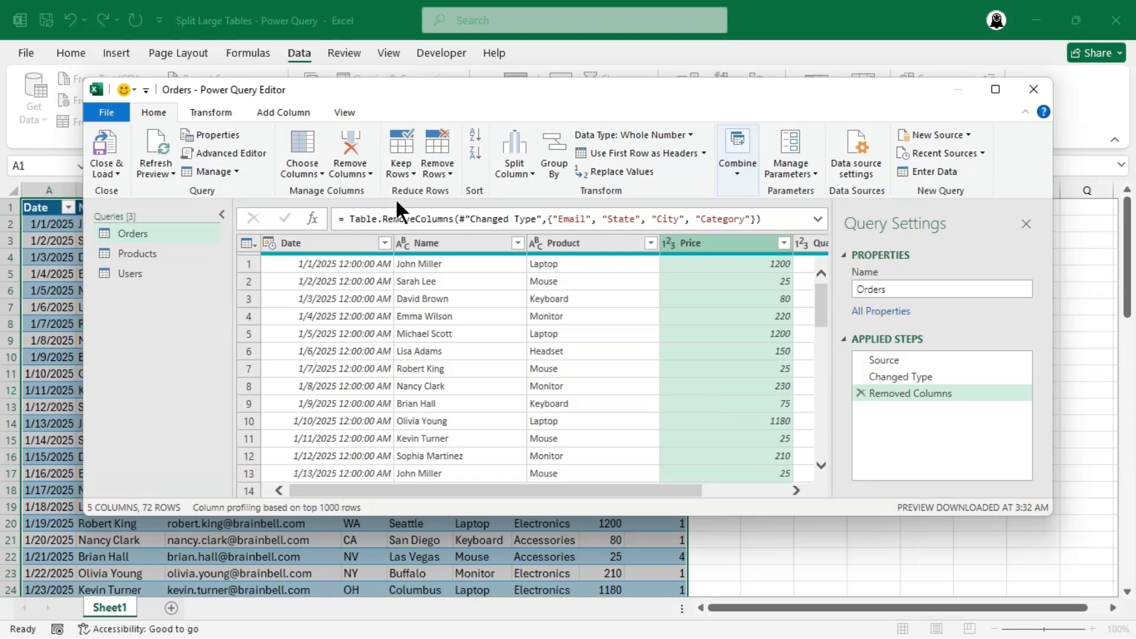
# Step: Add a custom column named Total to the Orders query with the formula [Price]*[Quantity]
pyautogui.moveTo(555, 489); pyautogui.dragTo(679, 489)
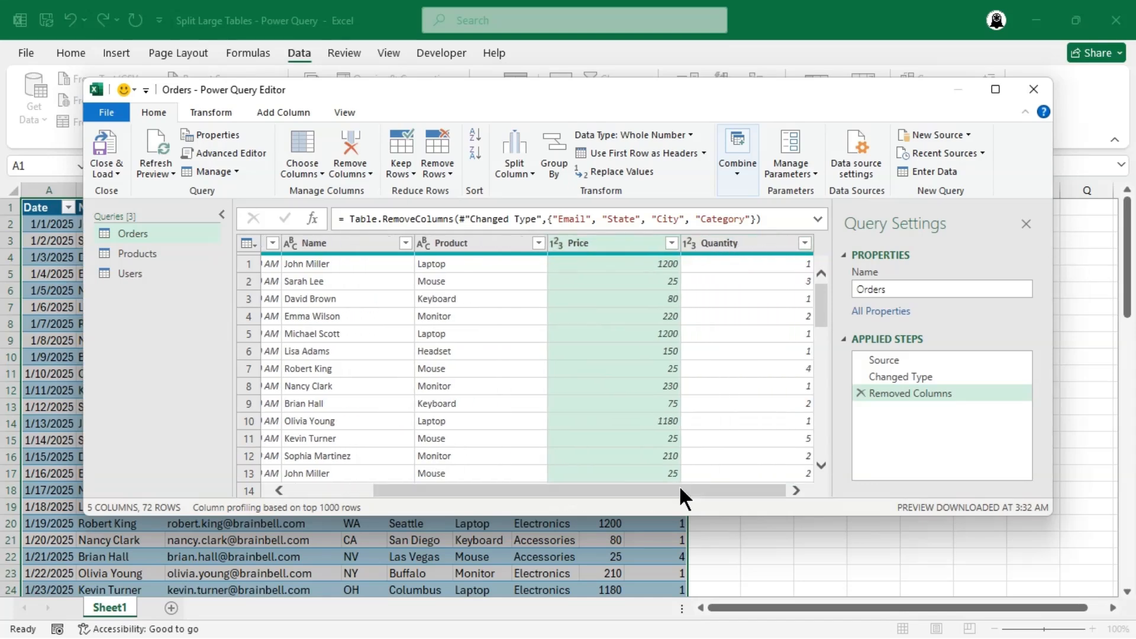
pyautogui.click(265, 111)
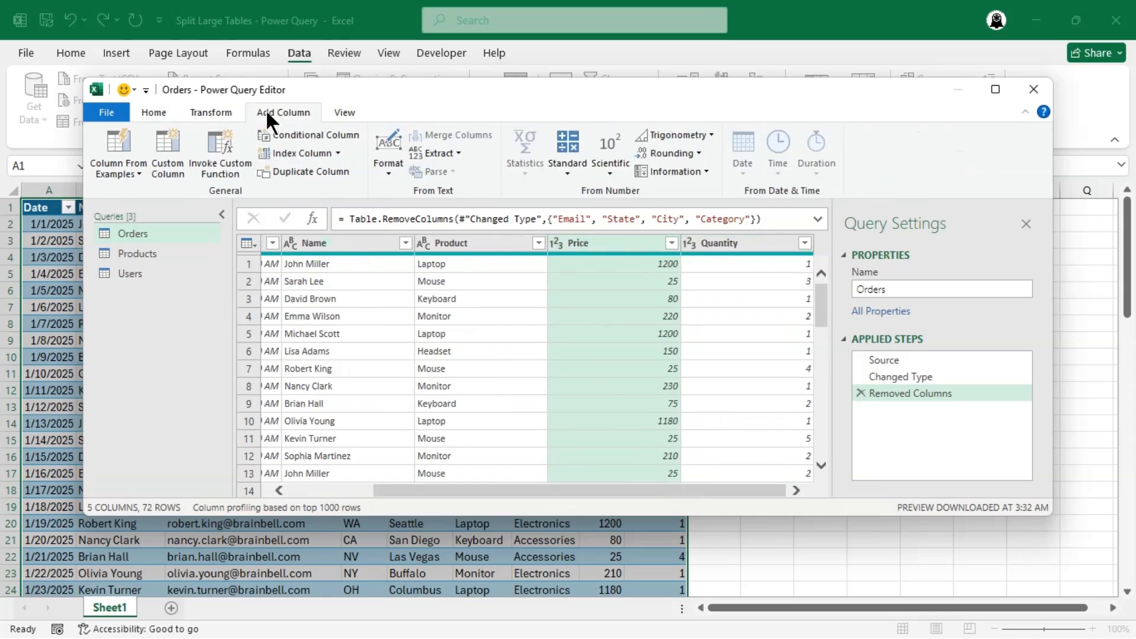
pyautogui.click(180, 158)
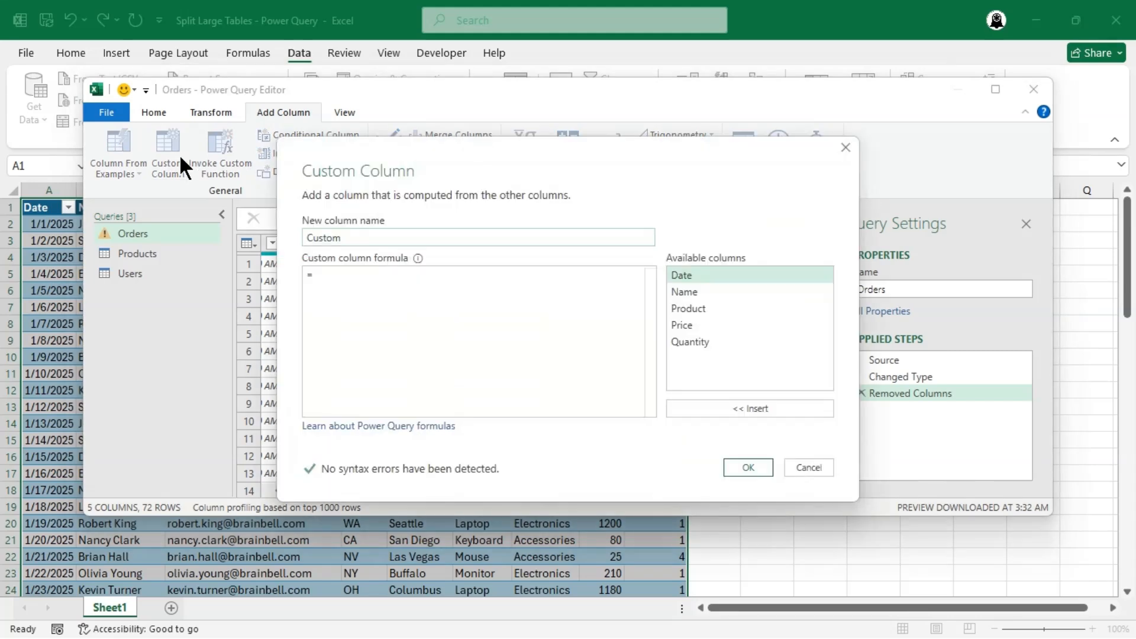
pyautogui.click(366, 238)
pyautogui.doubleClick(366, 239)
pyautogui.write('Total')
pyautogui.click(372, 279)
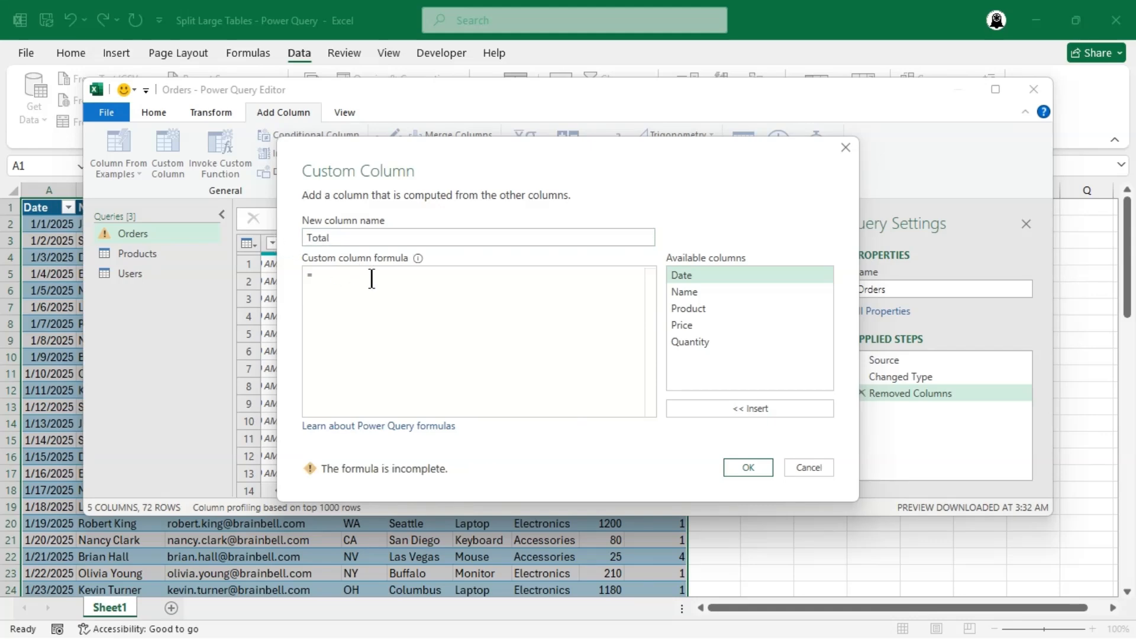
pyautogui.click(680, 325)
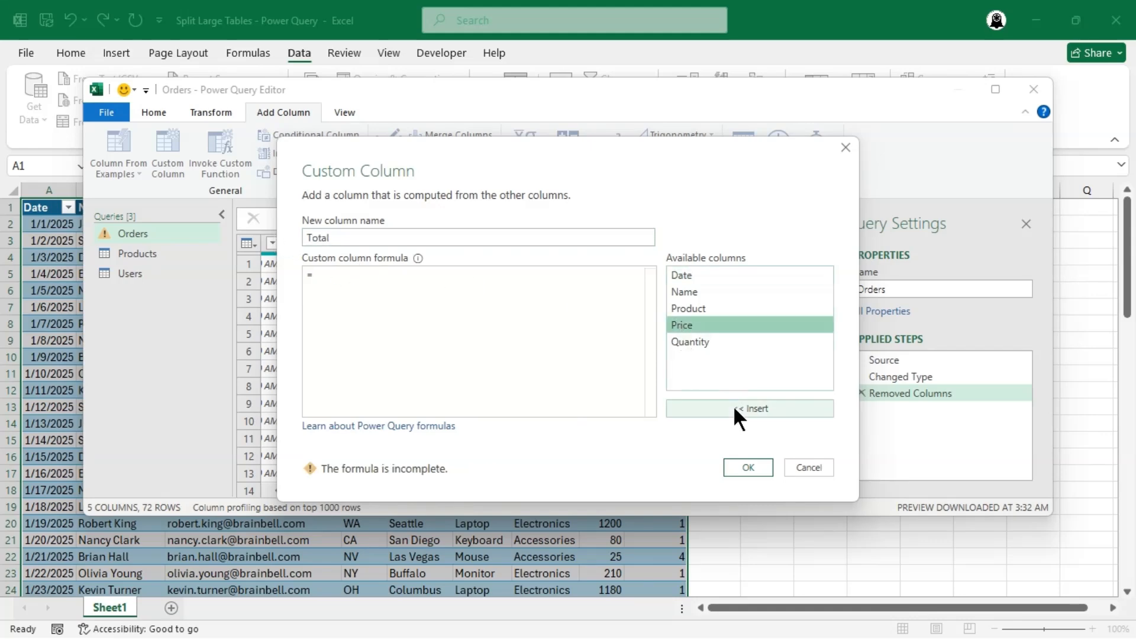
pyautogui.click(732, 405)
pyautogui.write('*')
pyautogui.click(697, 341)
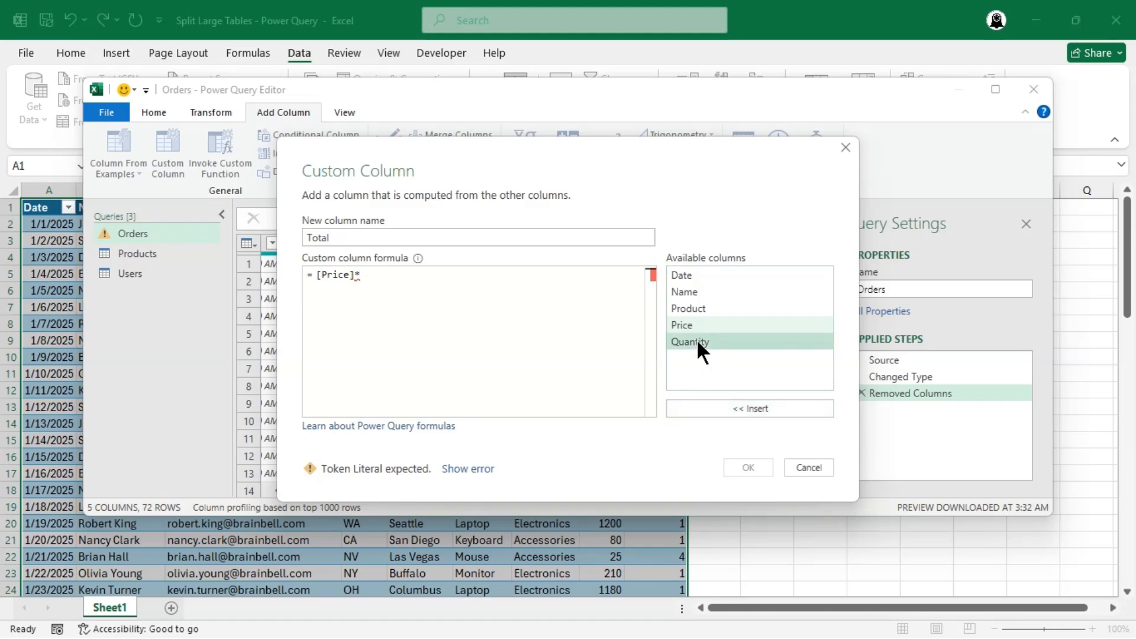
pyautogui.click(723, 407)
pyautogui.click(734, 465)
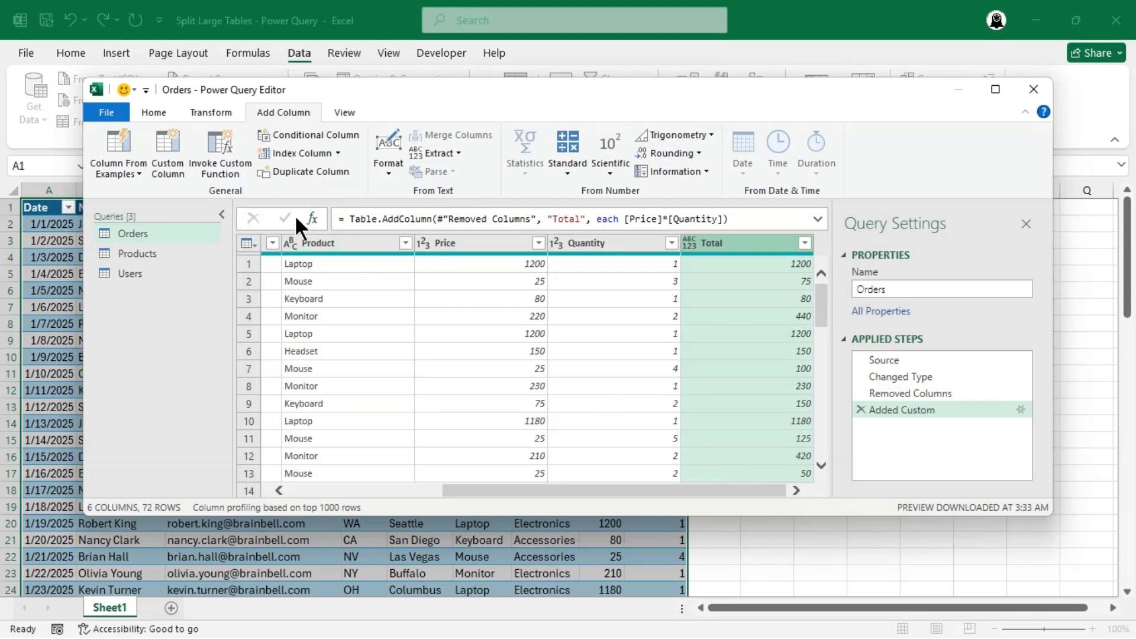
# Step: Close the query editor, loading all three queries into the workbook, and show the Products sheet
pyautogui.click(159, 111)
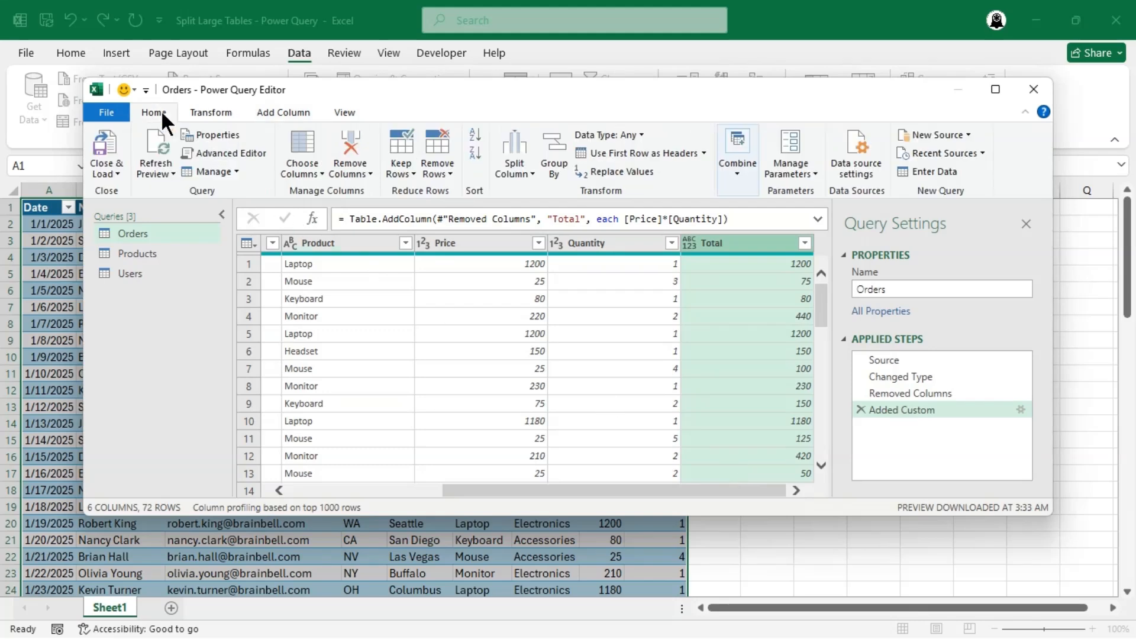
pyautogui.click(118, 171)
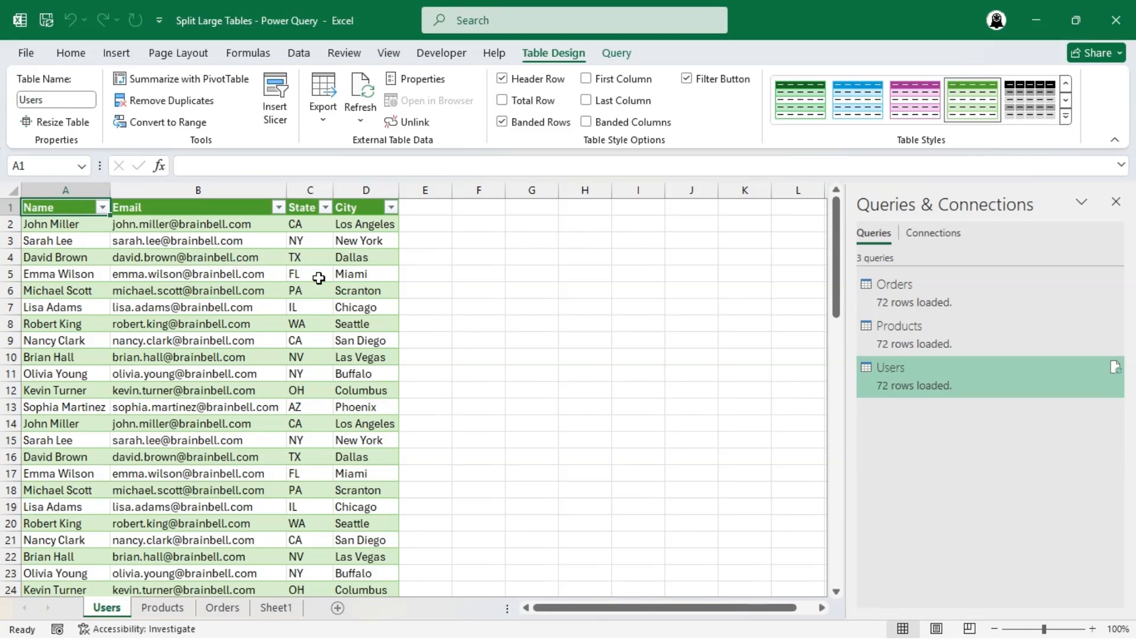
pyautogui.click(166, 609)
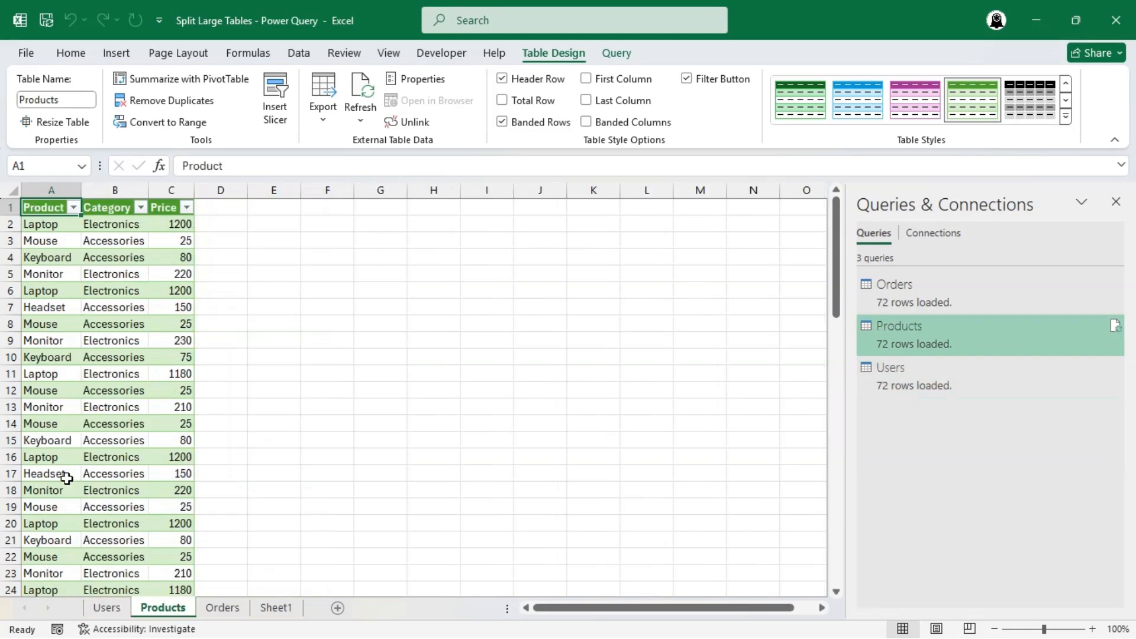
# Step: Review the loaded rows on the Orders sheet and the Users sheet
pyautogui.click(221, 604)
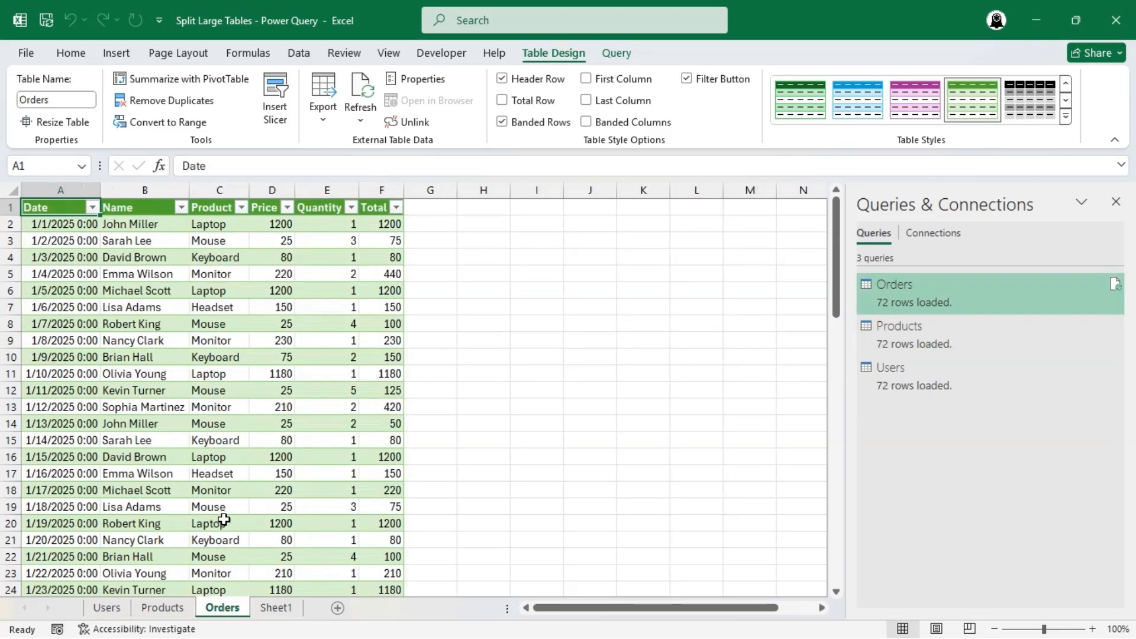
pyautogui.scroll(-12, 224, 519)
pyautogui.scroll(5, 214, 522)
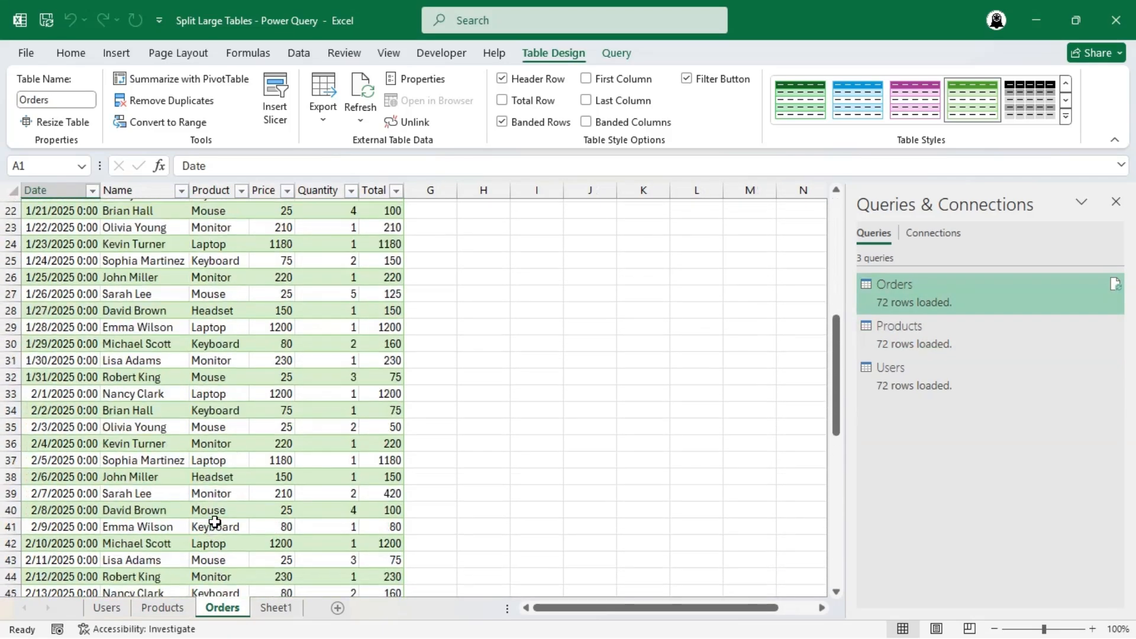
pyautogui.scroll(7, 215, 522)
pyautogui.click(104, 608)
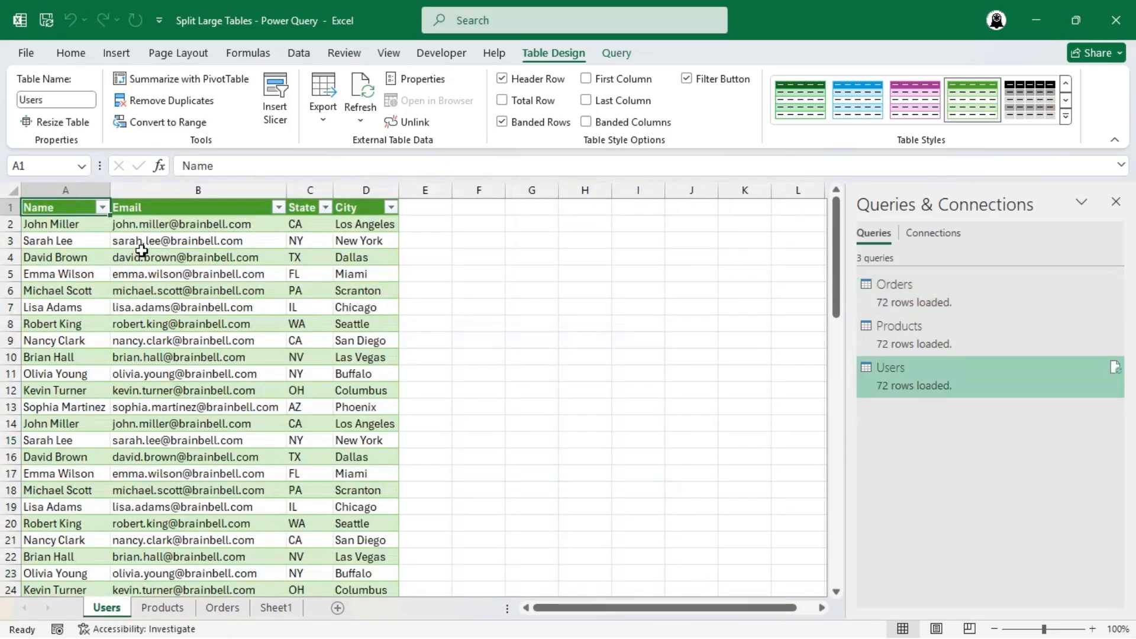
# Step: Open the Users query for editing and remove its duplicate rows based on the Name column
pyautogui.doubleClick(911, 369)
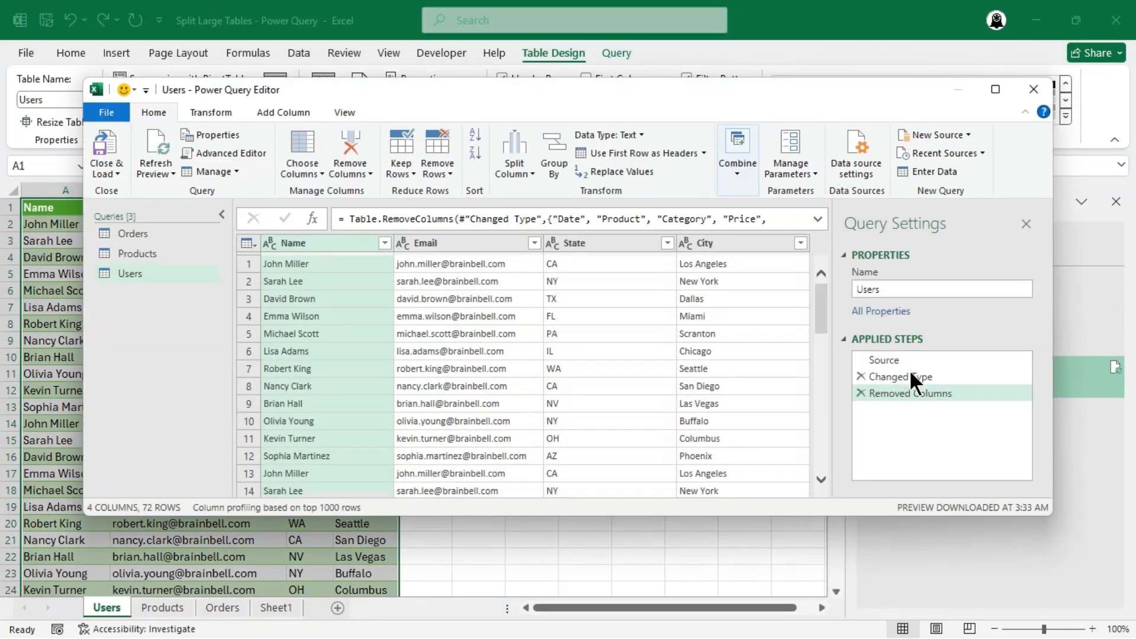
pyautogui.click(441, 173)
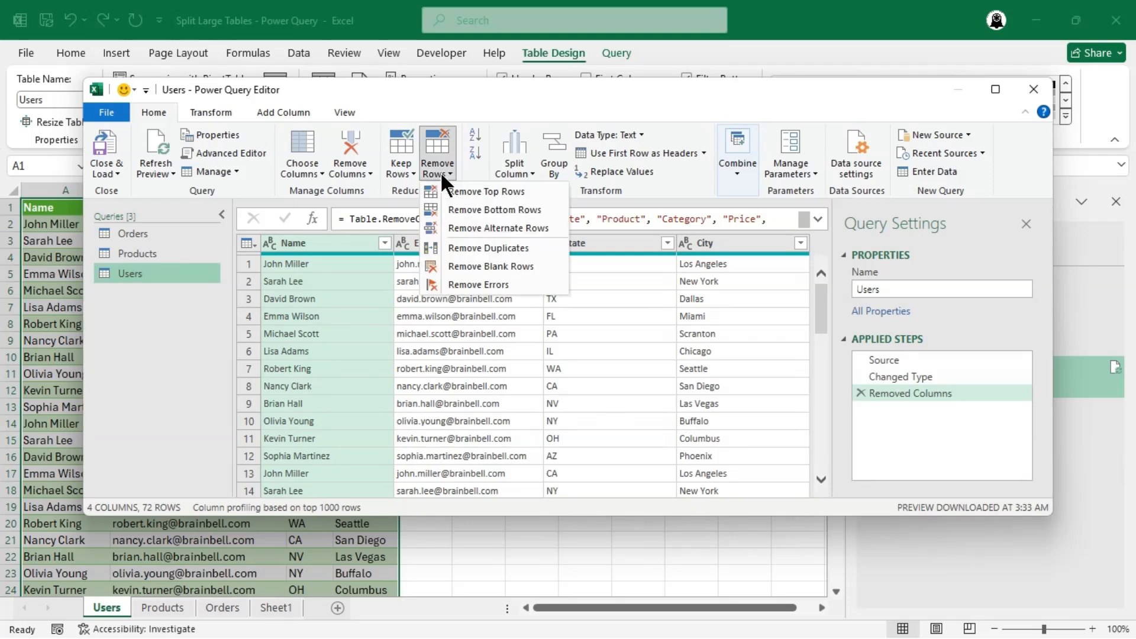
pyautogui.click(540, 250)
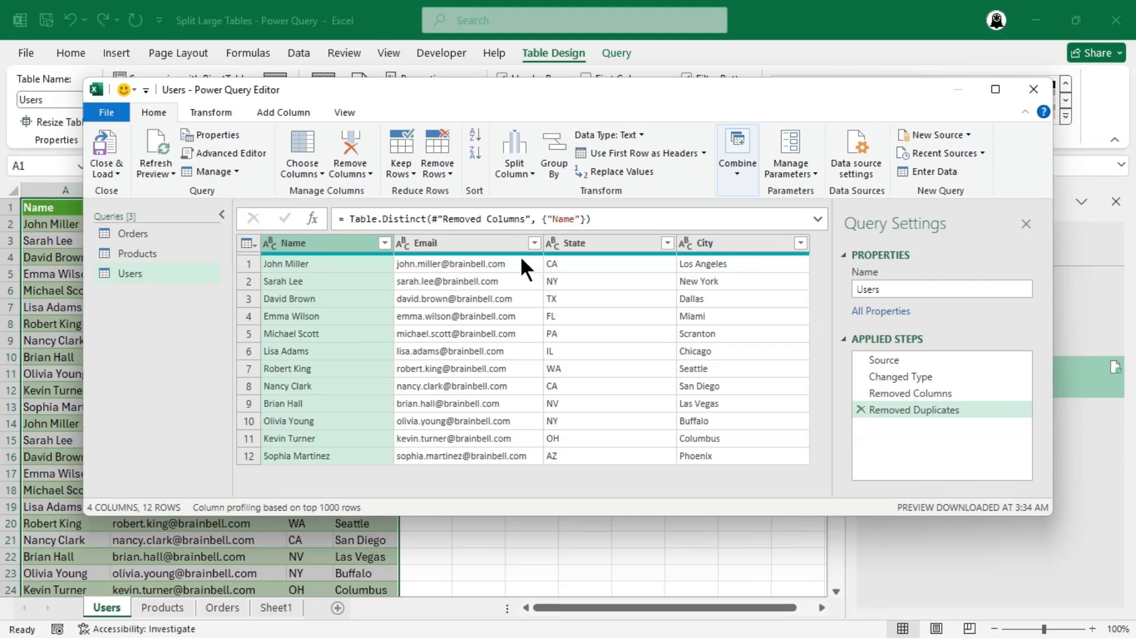
# Step: Remove duplicate rows from the Products query based on the Product column
pyautogui.click(157, 253)
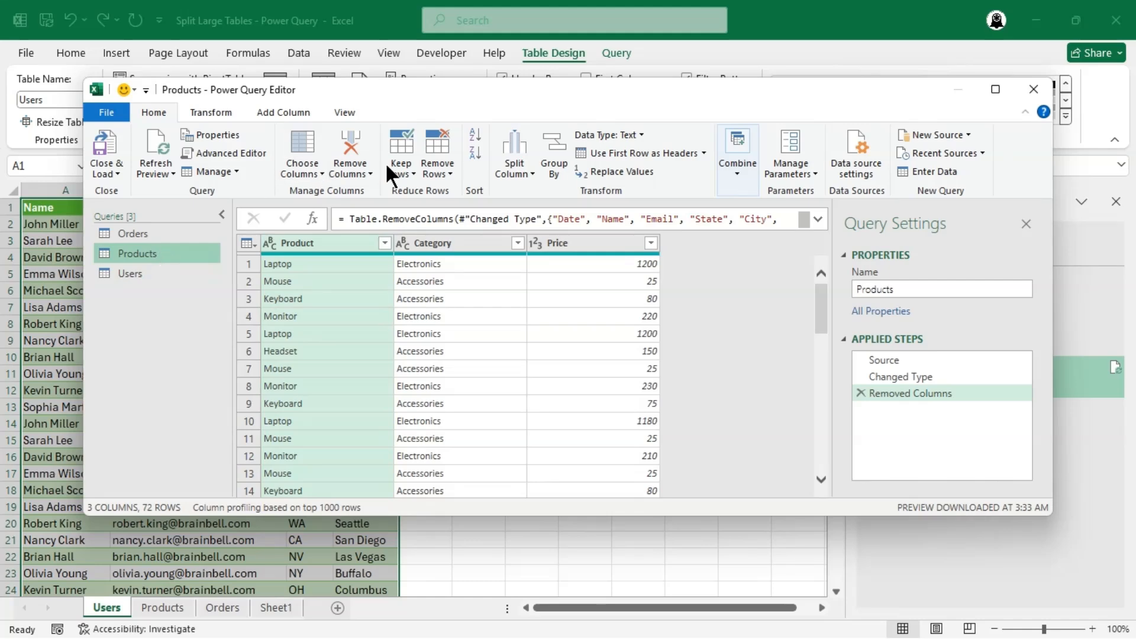
pyautogui.click(435, 170)
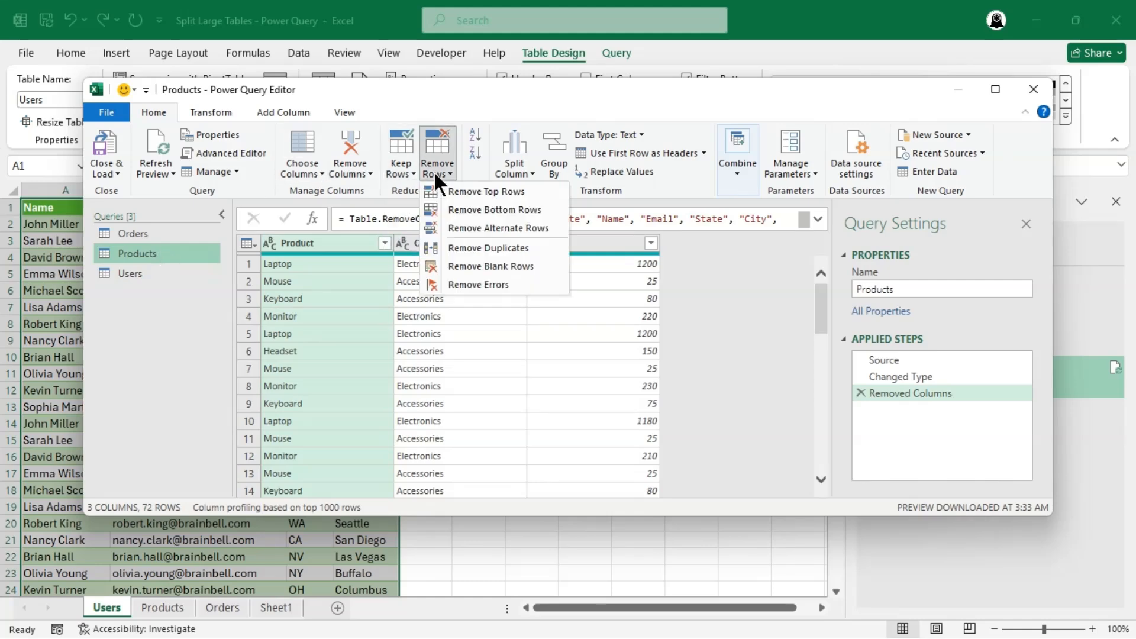
pyautogui.click(477, 246)
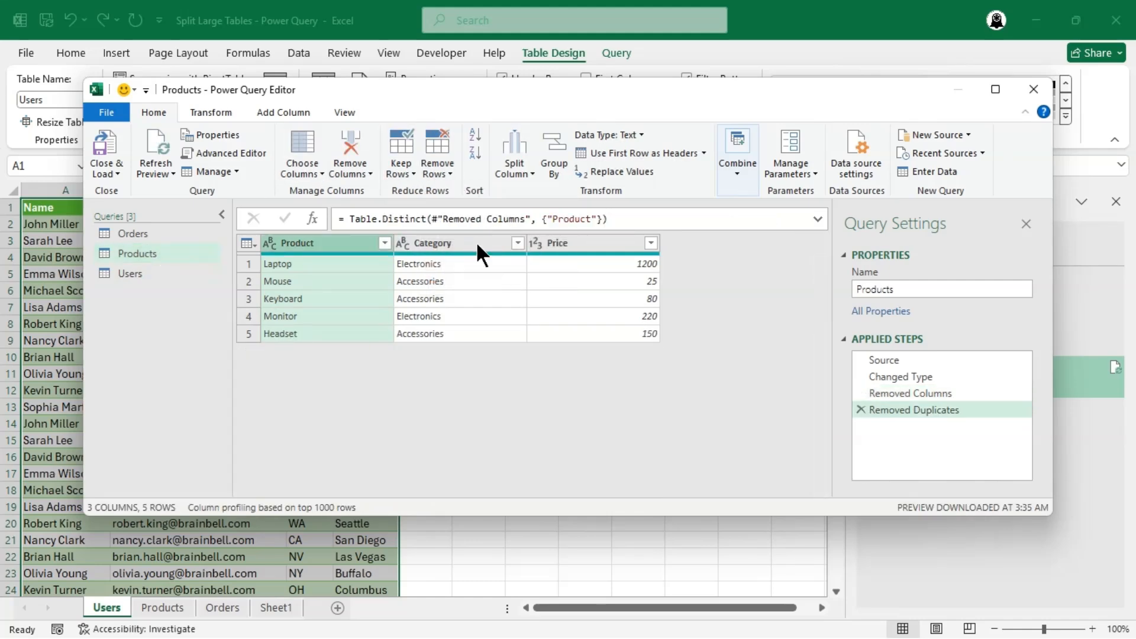
# Step: Close the query editor, loading the deduplicated queries, and check the Products, Orders and Users sheets
pyautogui.click(105, 144)
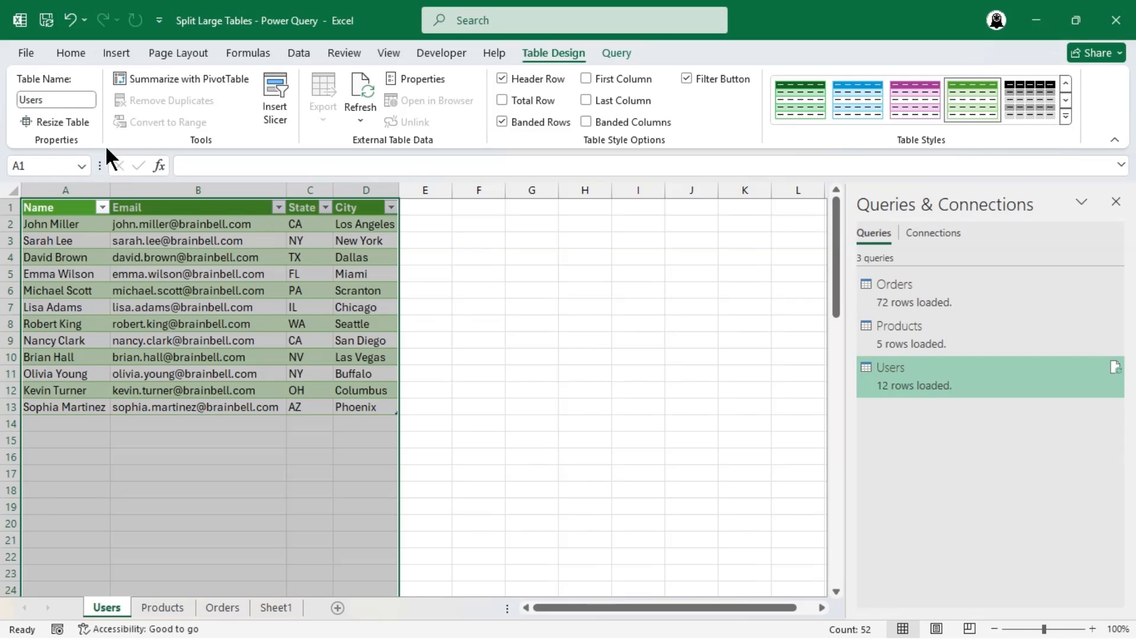
pyautogui.click(169, 607)
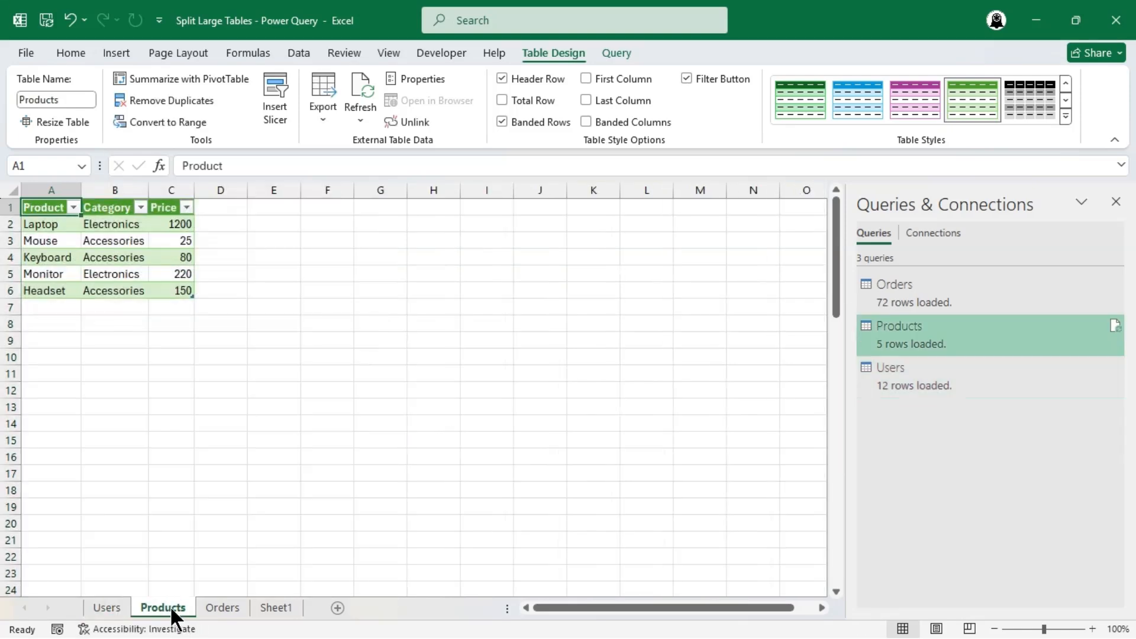
pyautogui.click(219, 608)
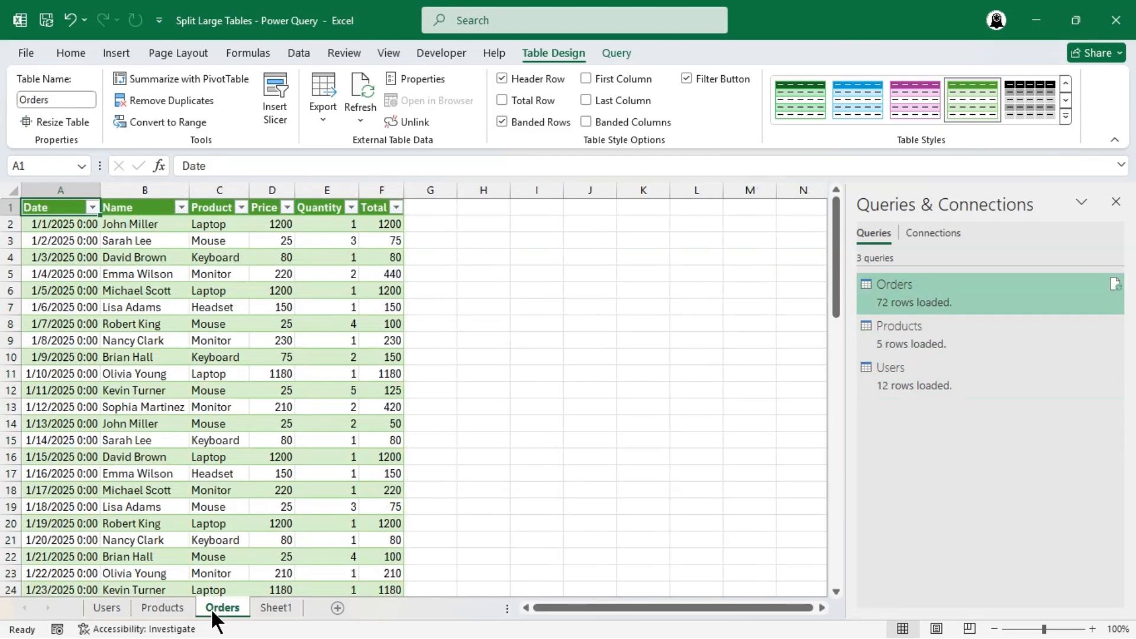
pyautogui.click(114, 608)
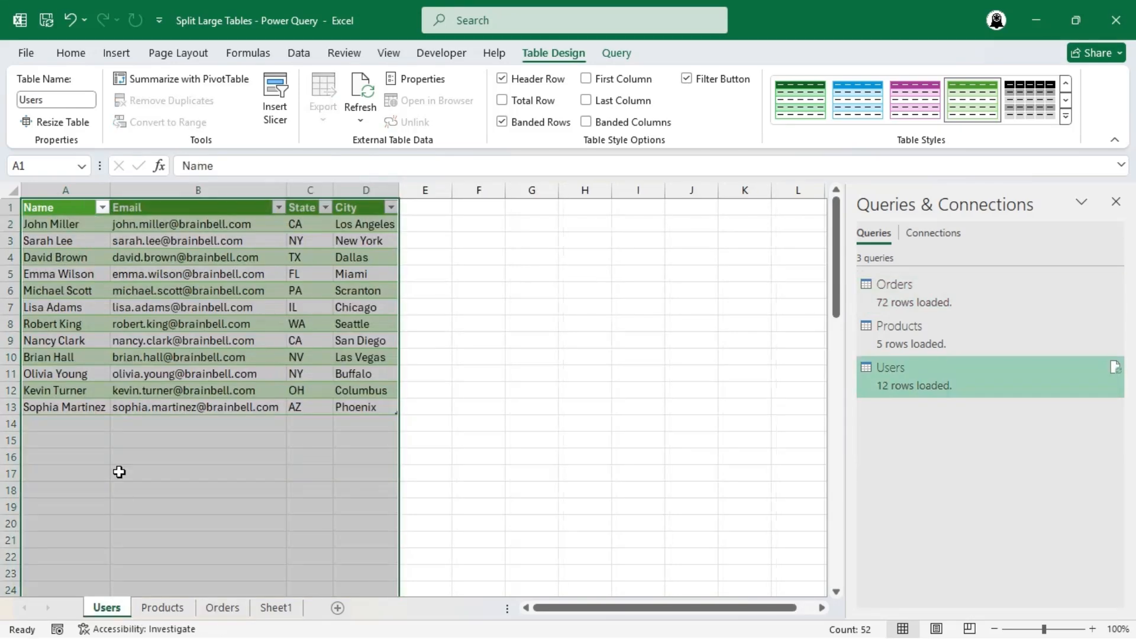
pyautogui.click(50, 236)
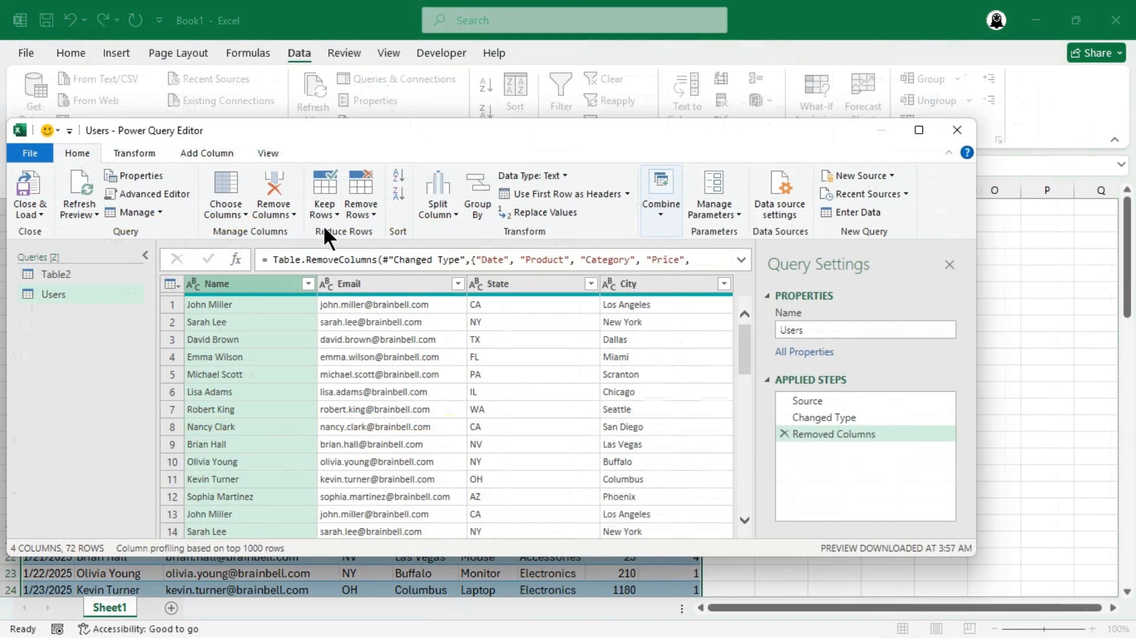
# Step: Try removing duplicates by the Name column in the Users query, and delete the resulting Removed Duplicates step
pyautogui.click(372, 207)
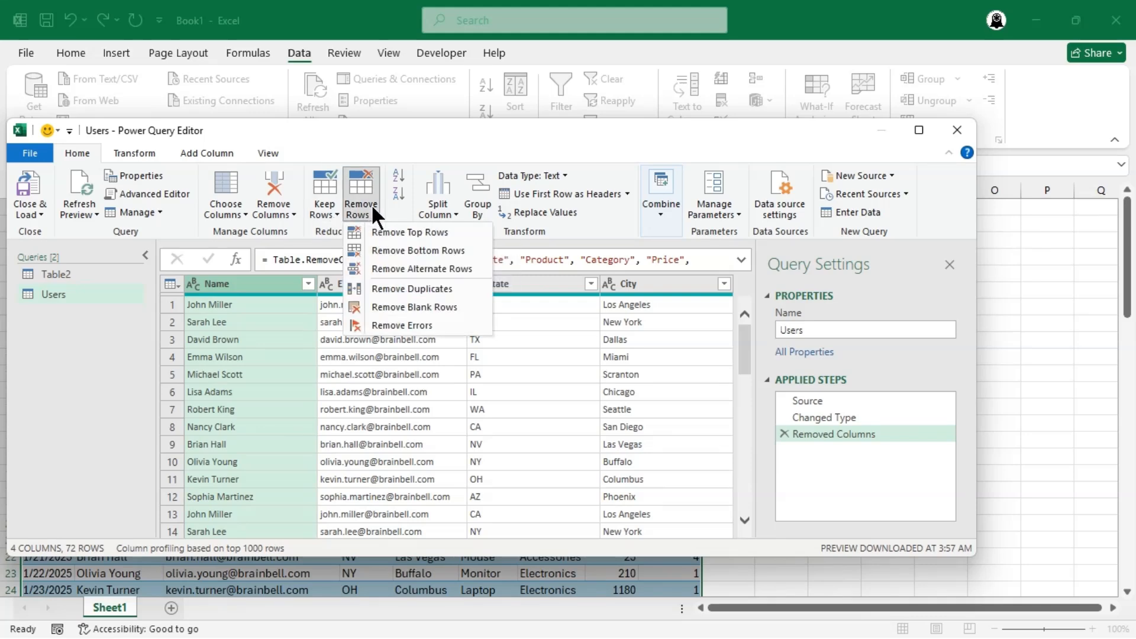
pyautogui.click(412, 288)
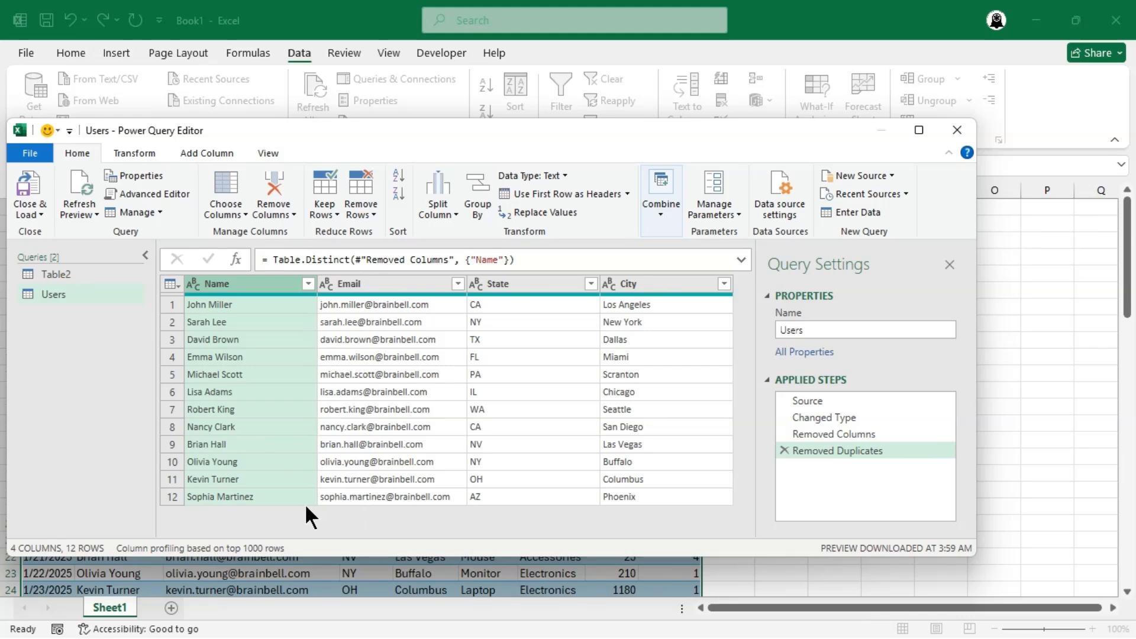
pyautogui.click(784, 450)
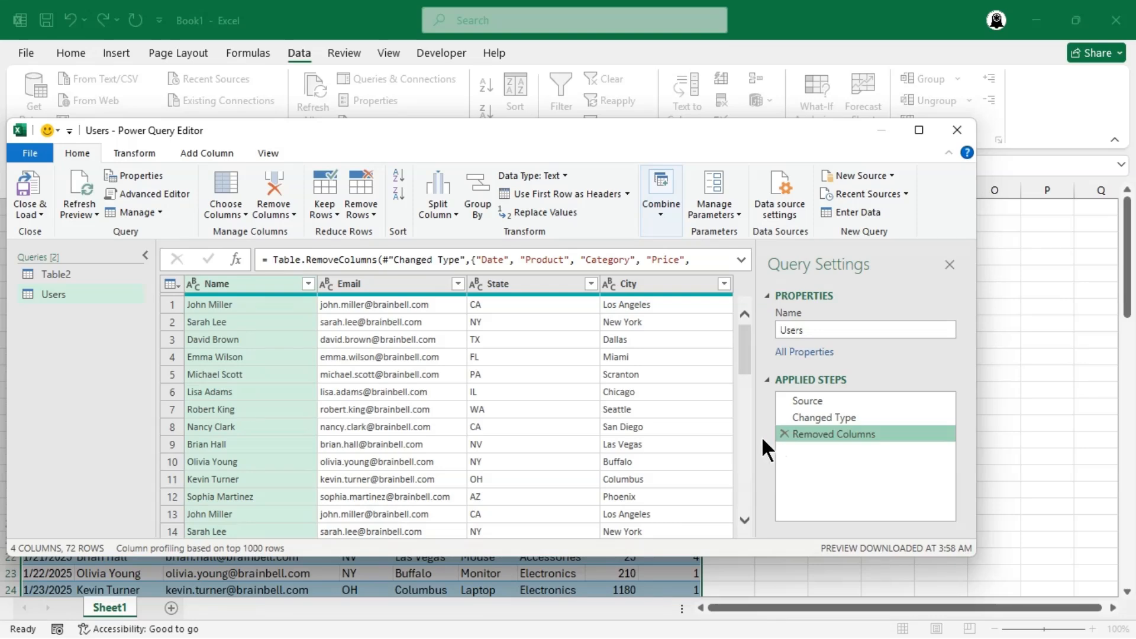
# Step: Remove duplicate rows from the Users query based on the Email column
pyautogui.click(374, 286)
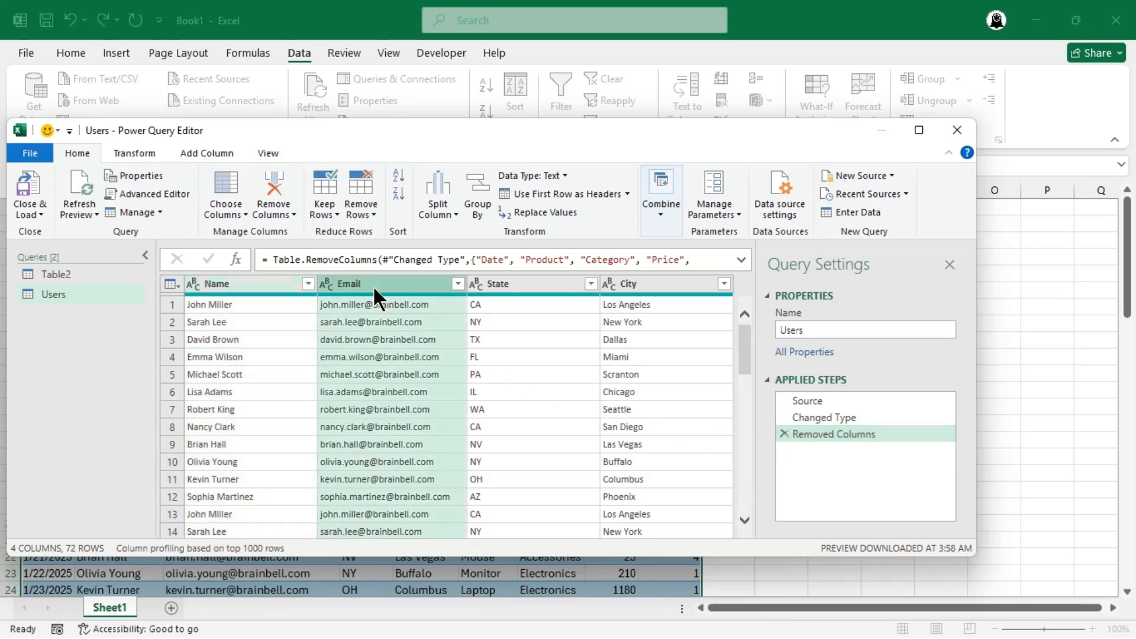
pyautogui.click(365, 203)
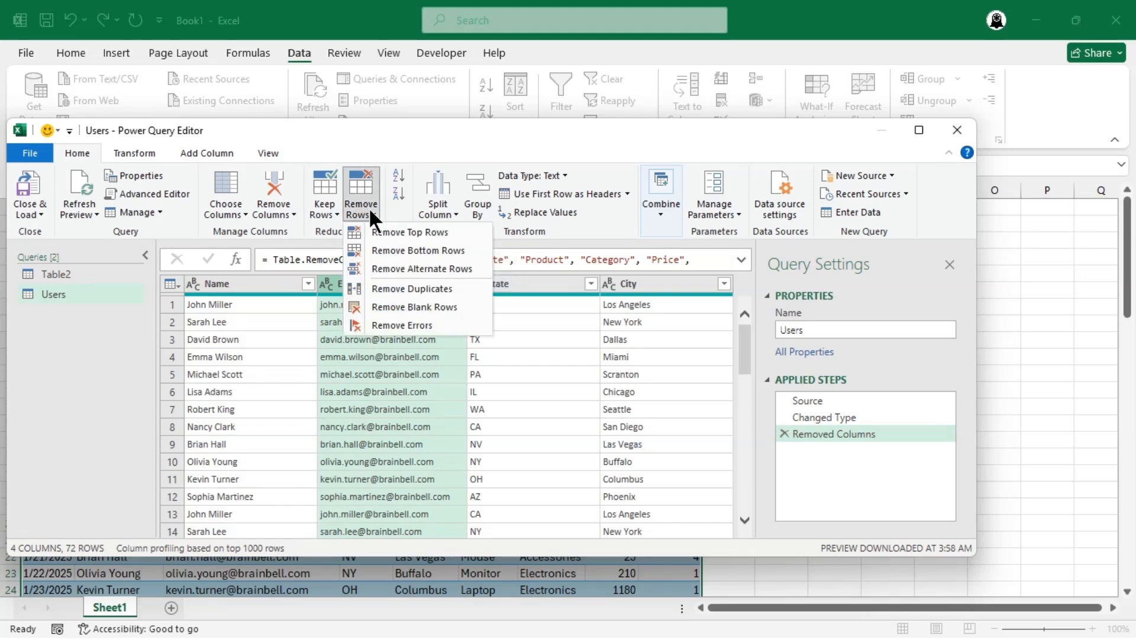
pyautogui.click(435, 288)
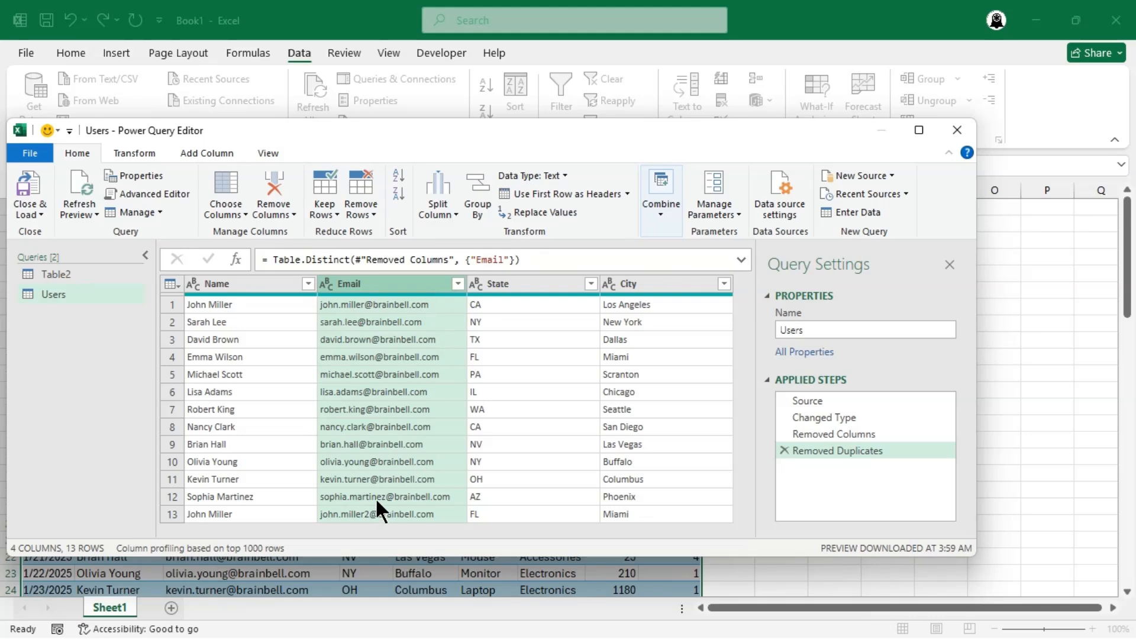
# Step: Compare the name, email and state values in the first and last rows of the Users query
pyautogui.click(363, 513)
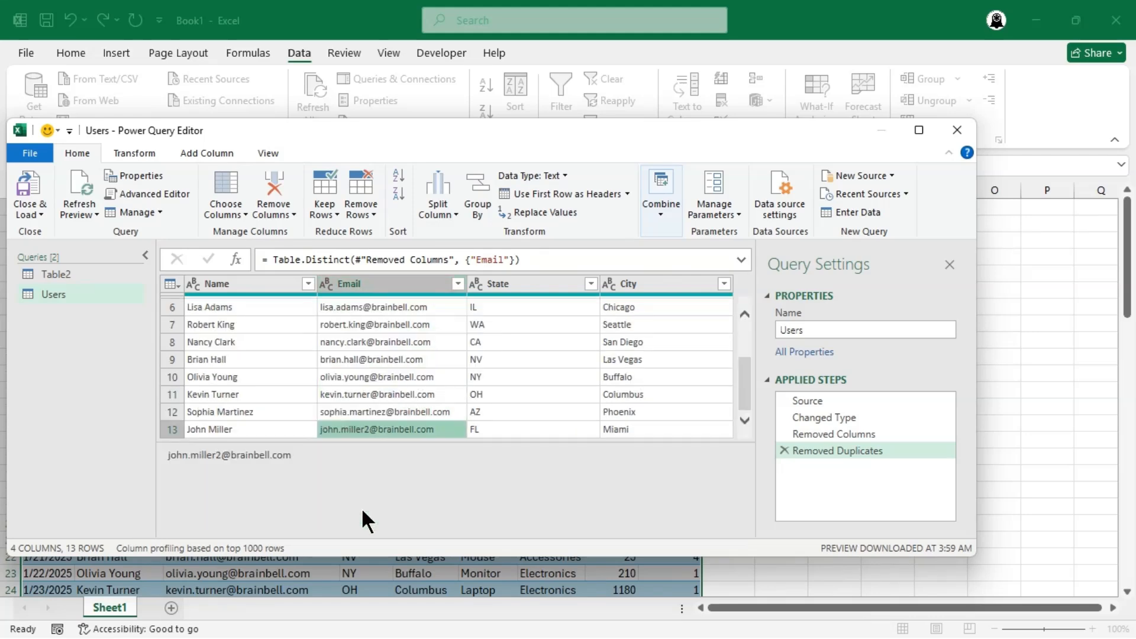
pyautogui.click(212, 428)
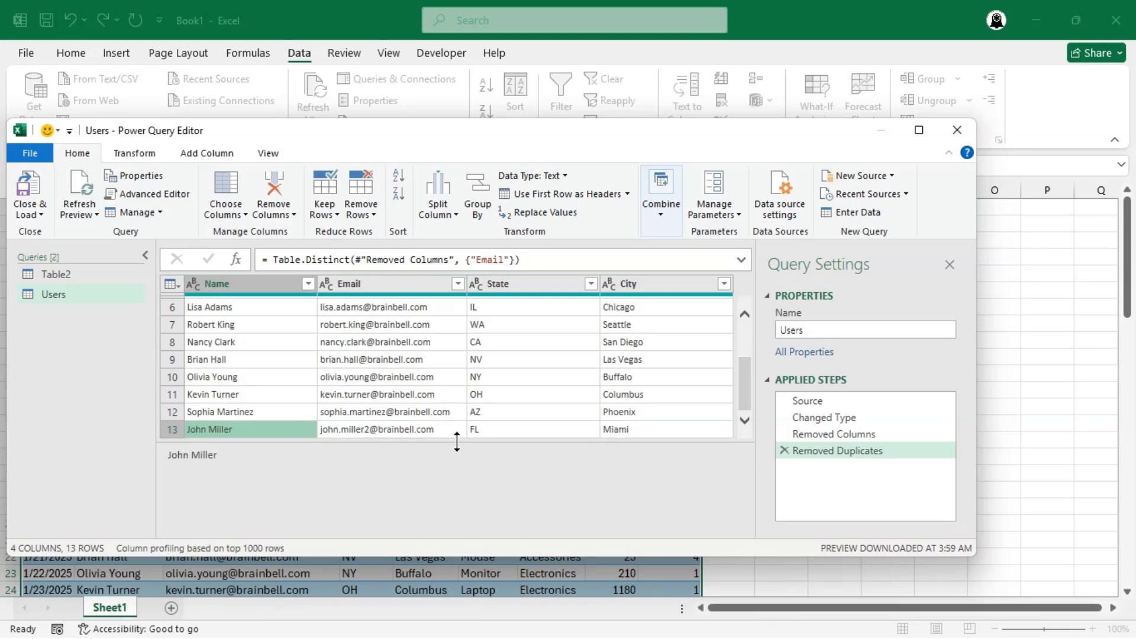
pyautogui.click(404, 427)
pyautogui.moveTo(746, 399); pyautogui.dragTo(745, 307)
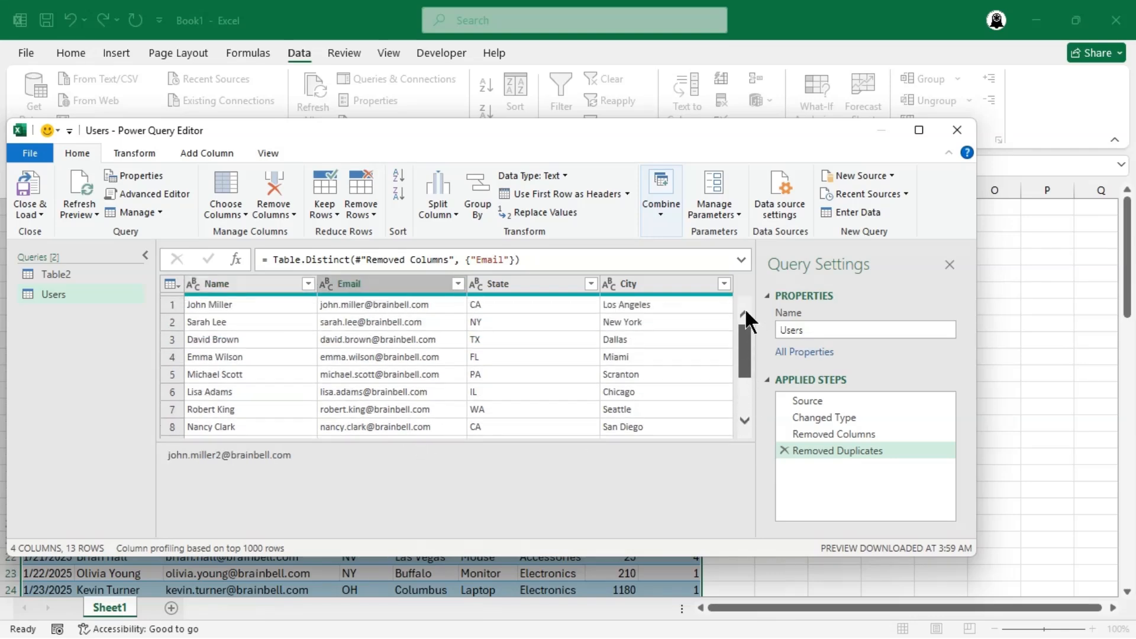
pyautogui.click(370, 304)
pyautogui.click(227, 302)
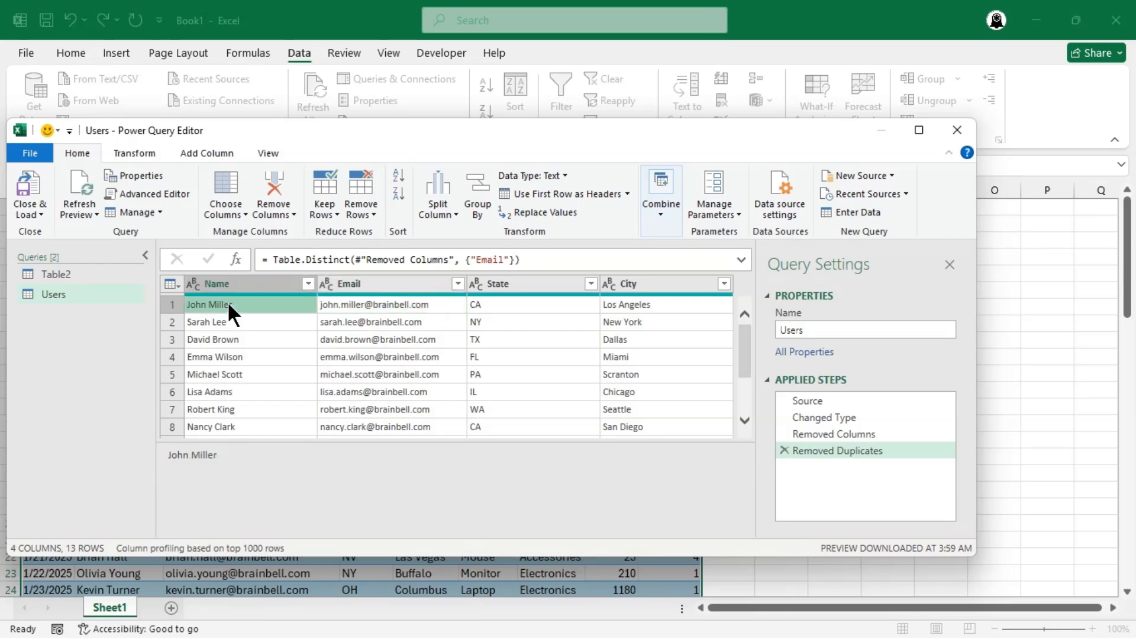
pyautogui.click(501, 304)
pyautogui.moveTo(743, 343); pyautogui.dragTo(744, 382)
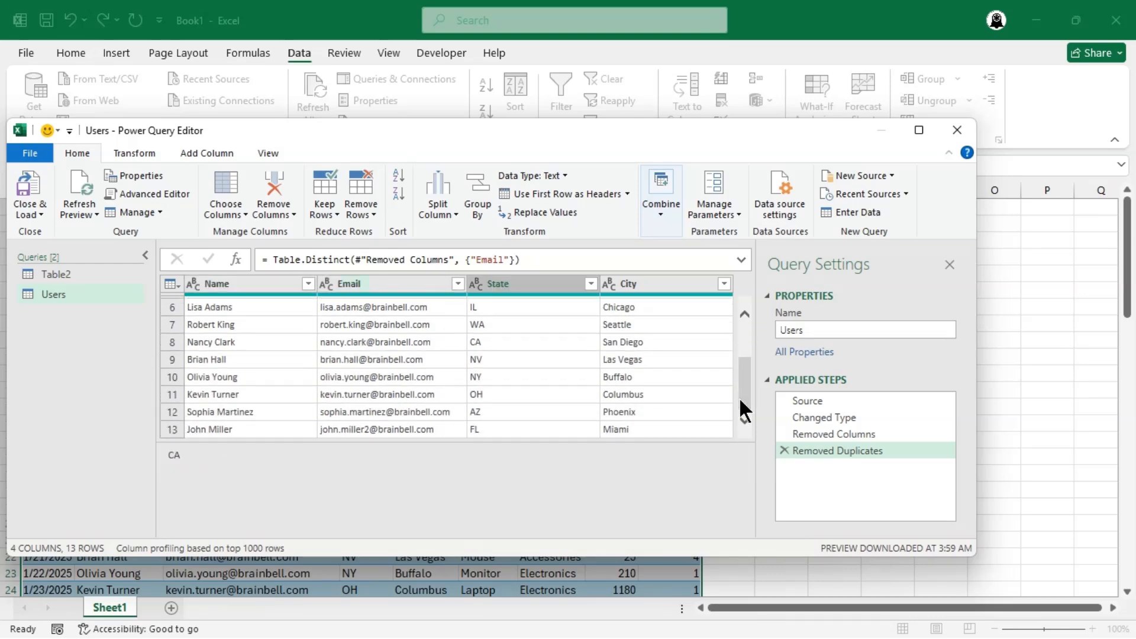